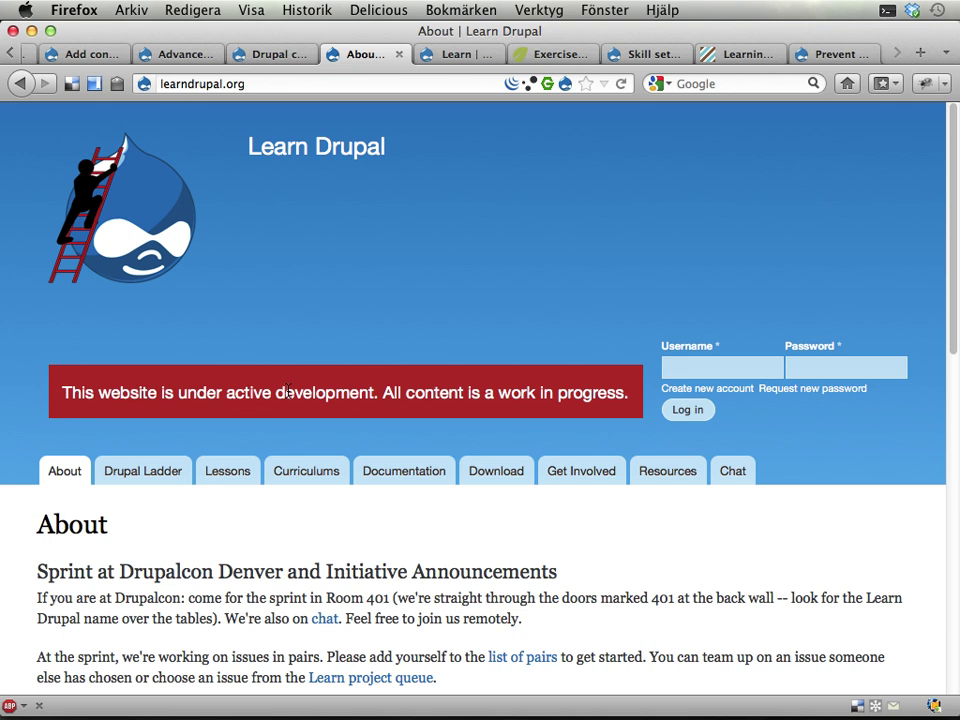
Glance at drupal.org's Learn project page, then return to the learndrupal.org About page
left_click(472, 52)
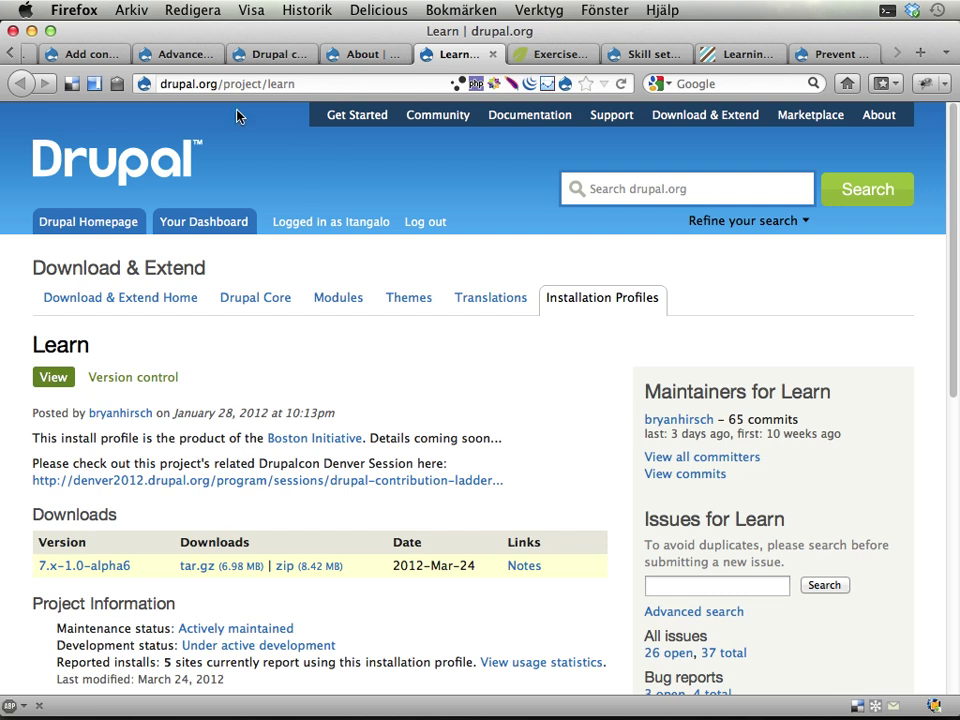
left_click(385, 53)
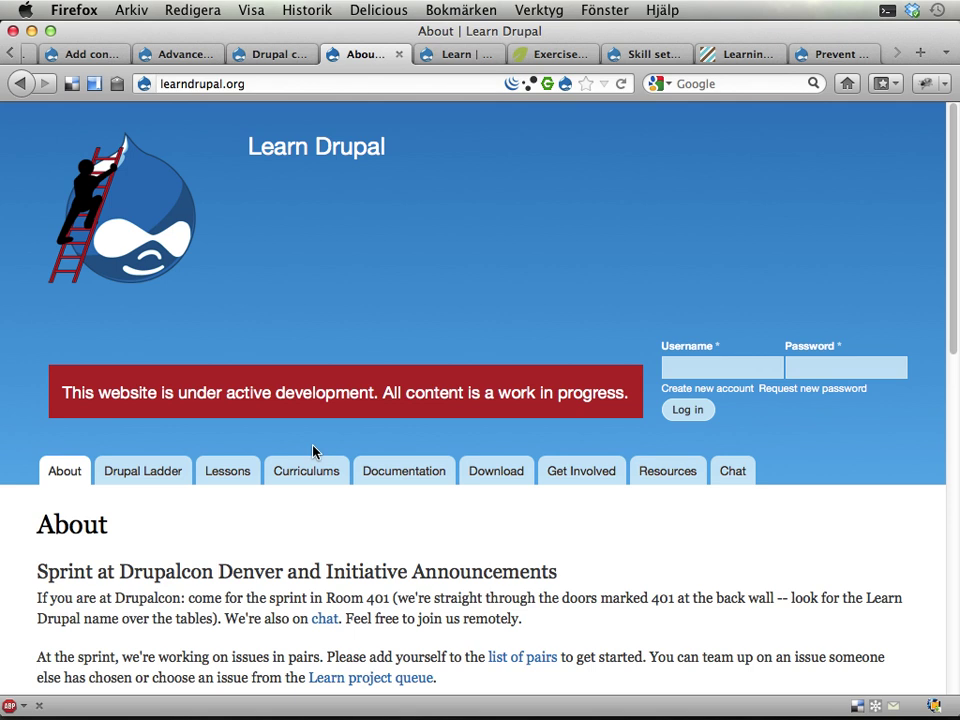
scroll(396, 456, "down", 5)
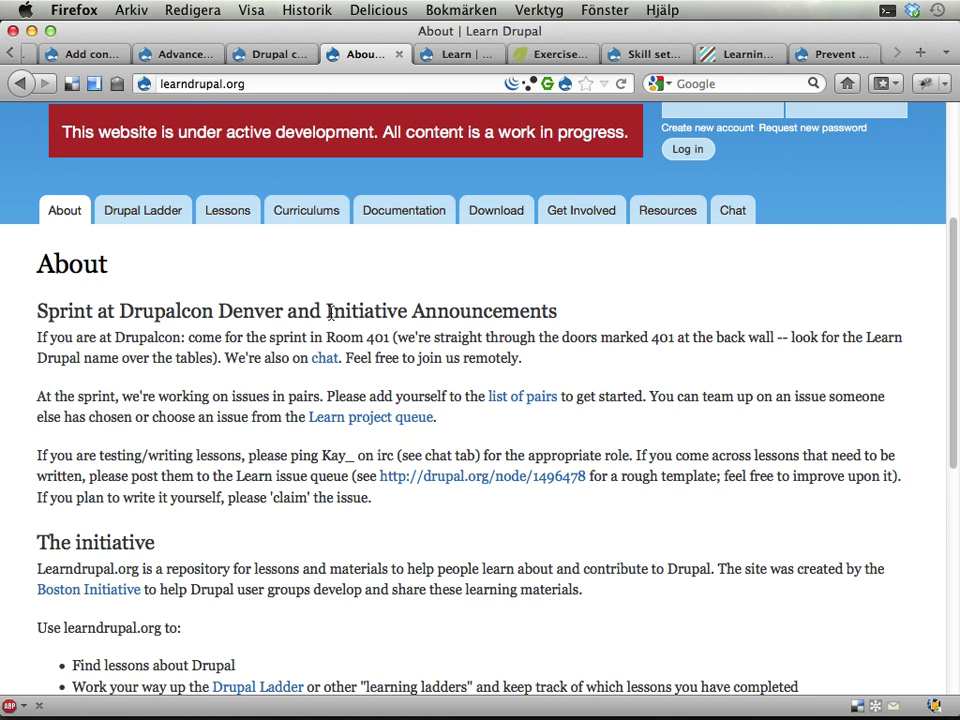
Open the Drupal Ladder from the lessons list and scroll through its rungs and back up
left_click(225, 210)
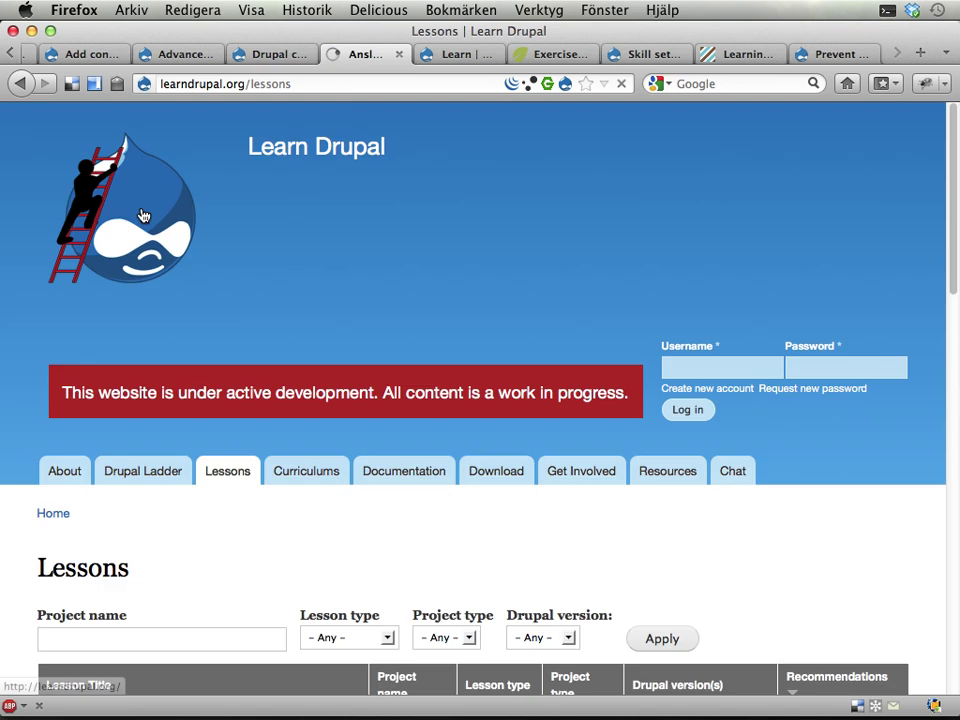
left_click(146, 216)
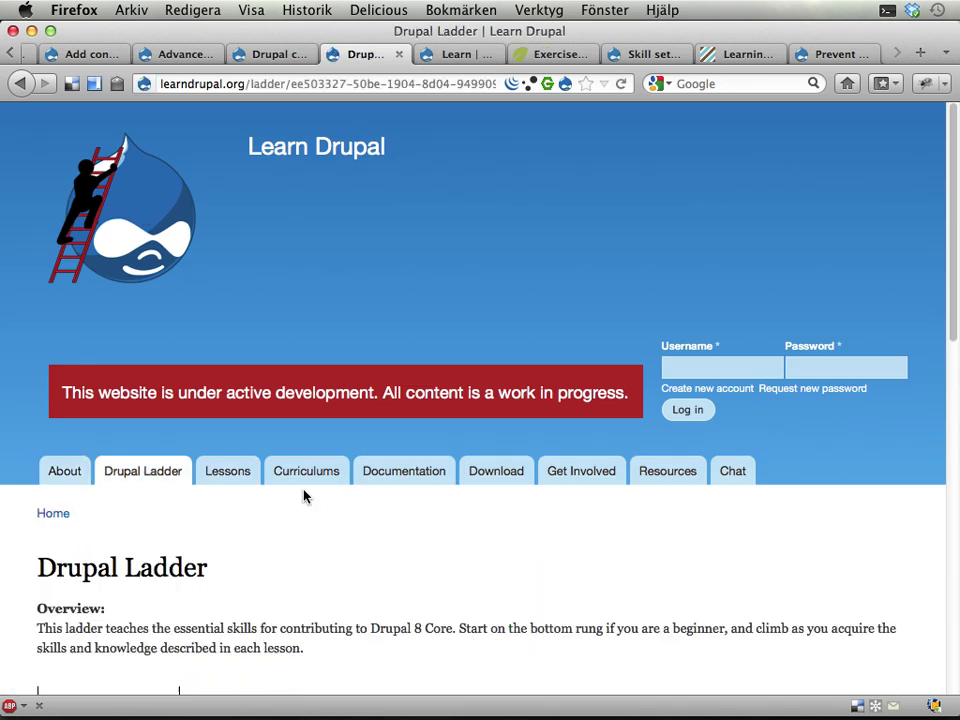
scroll(445, 479, "down", 7)
scroll(445, 479, "down", 2)
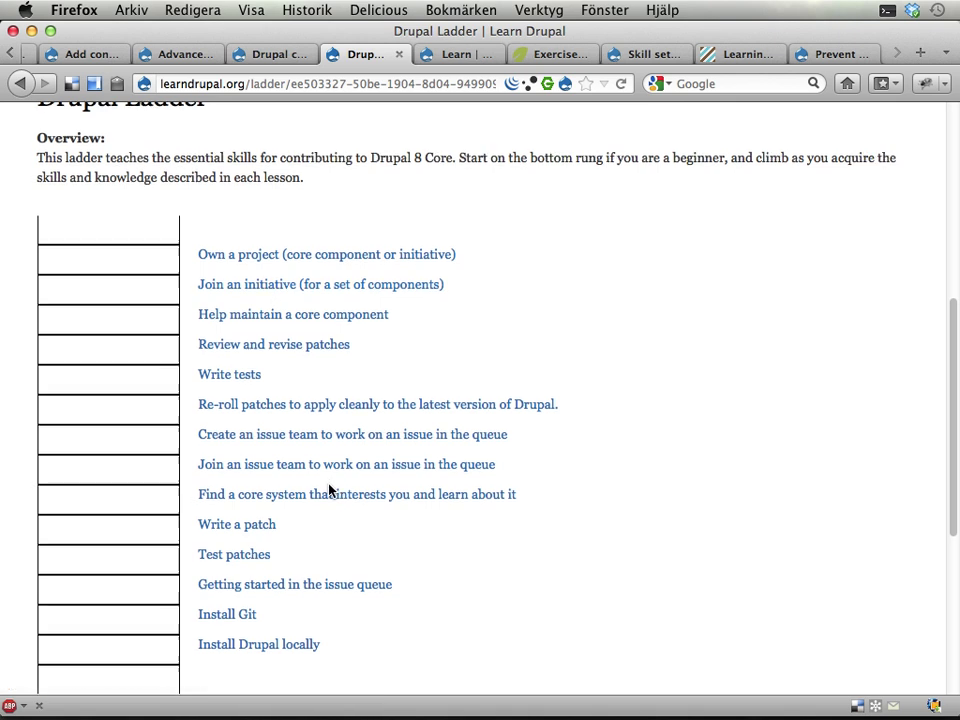
scroll(330, 490, "down", 2)
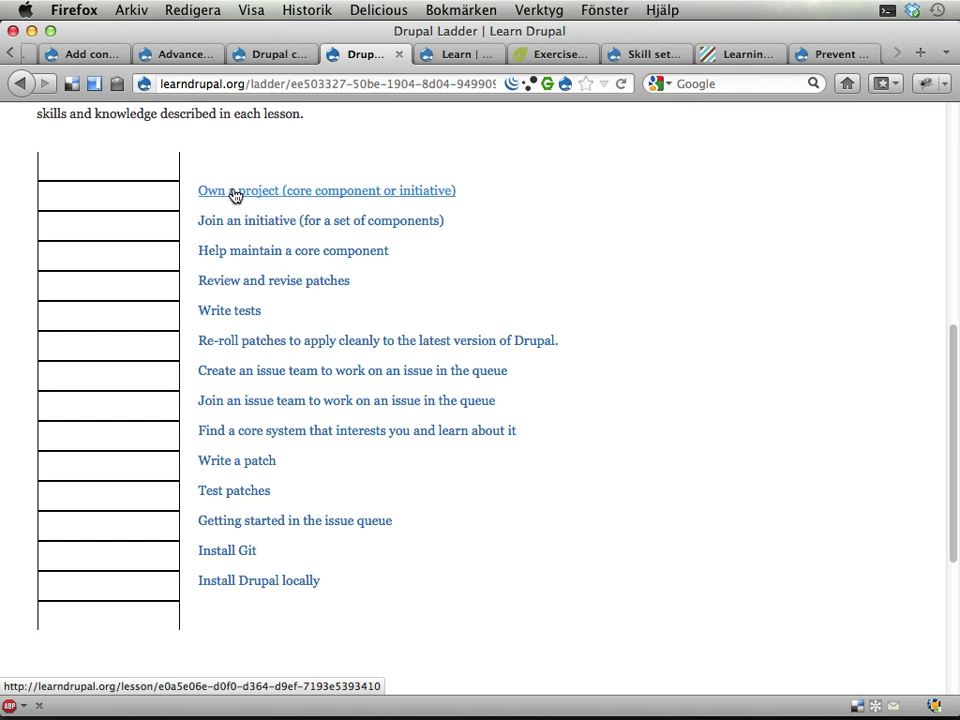
scroll(250, 205, "up", 3)
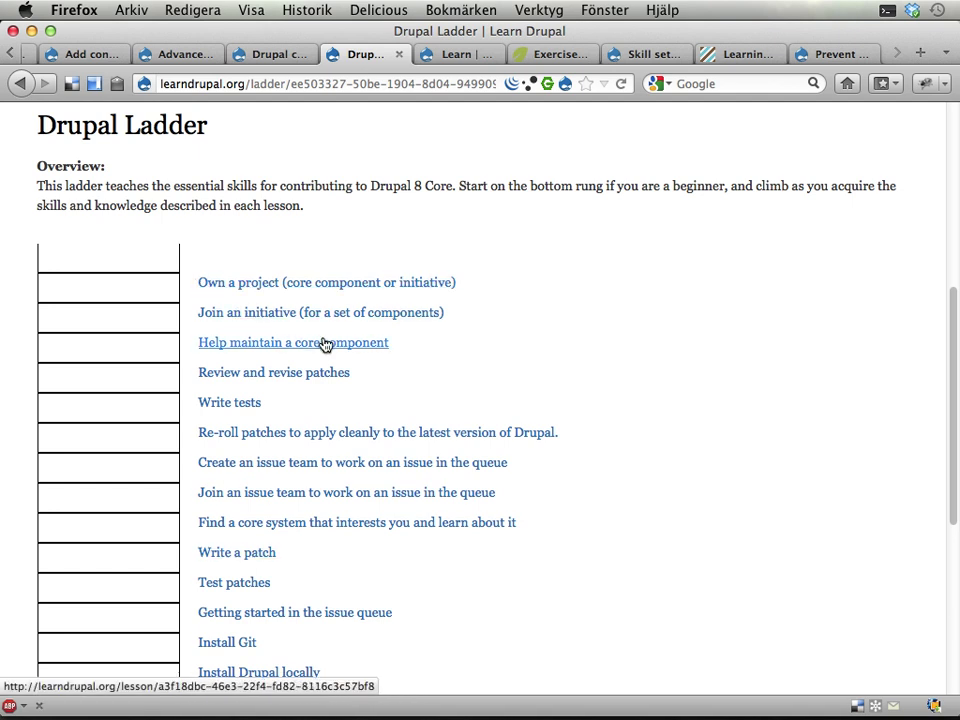
scroll(323, 343, "up", 10)
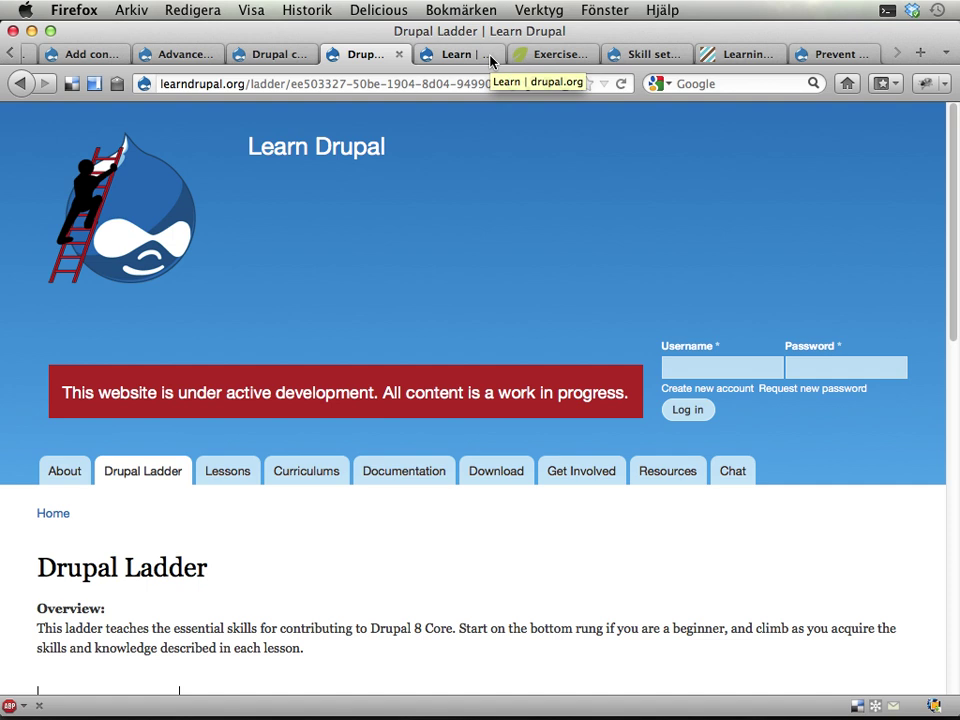
Browse the Learn Drupal with NodeOne list in NodeOne's Learning library, then close that tab
left_click(740, 54)
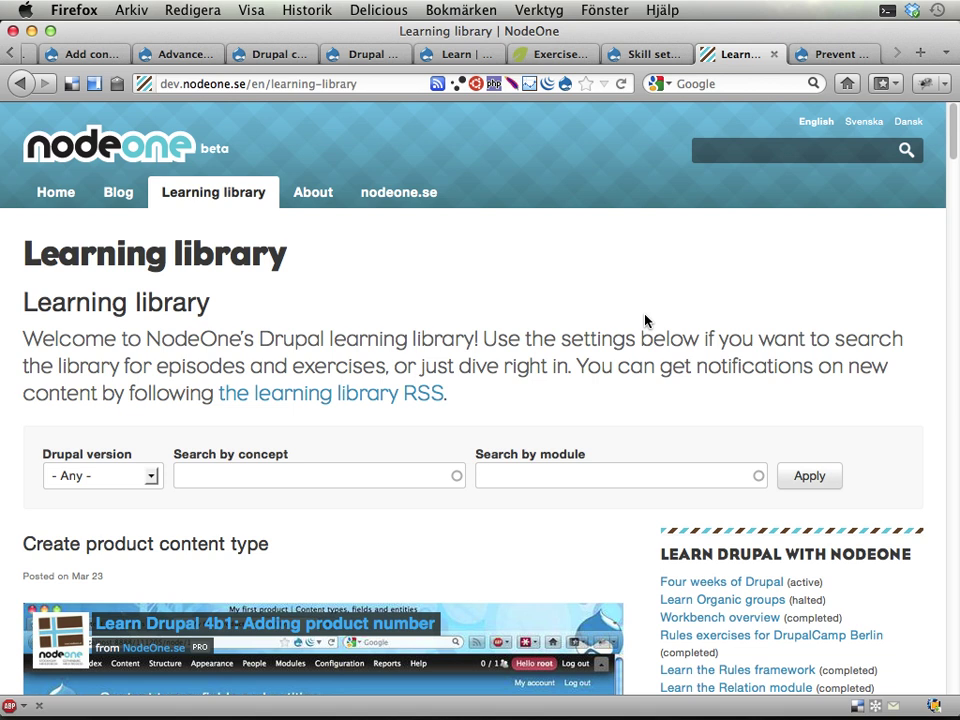
scroll(688, 440, "down", 5)
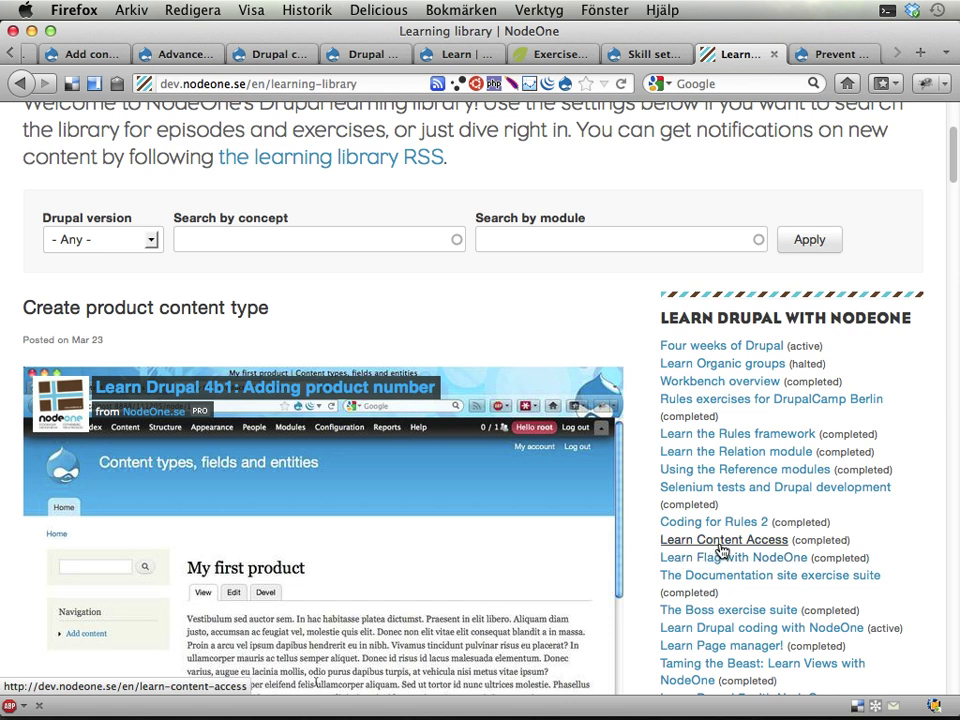
scroll(721, 549, "down", 3)
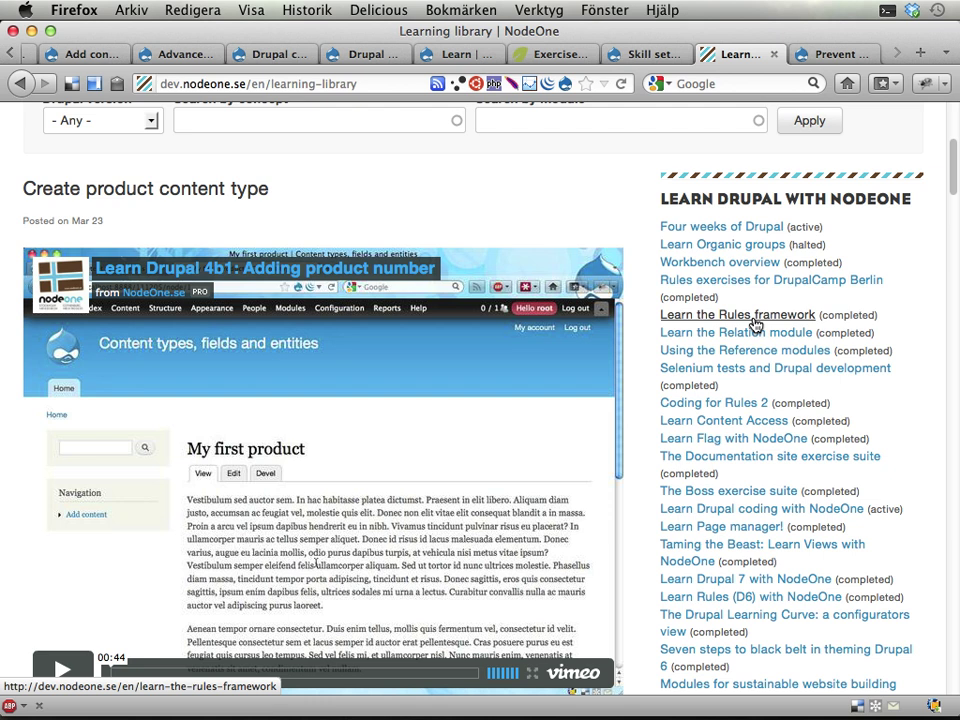
scroll(755, 325, "up", 2)
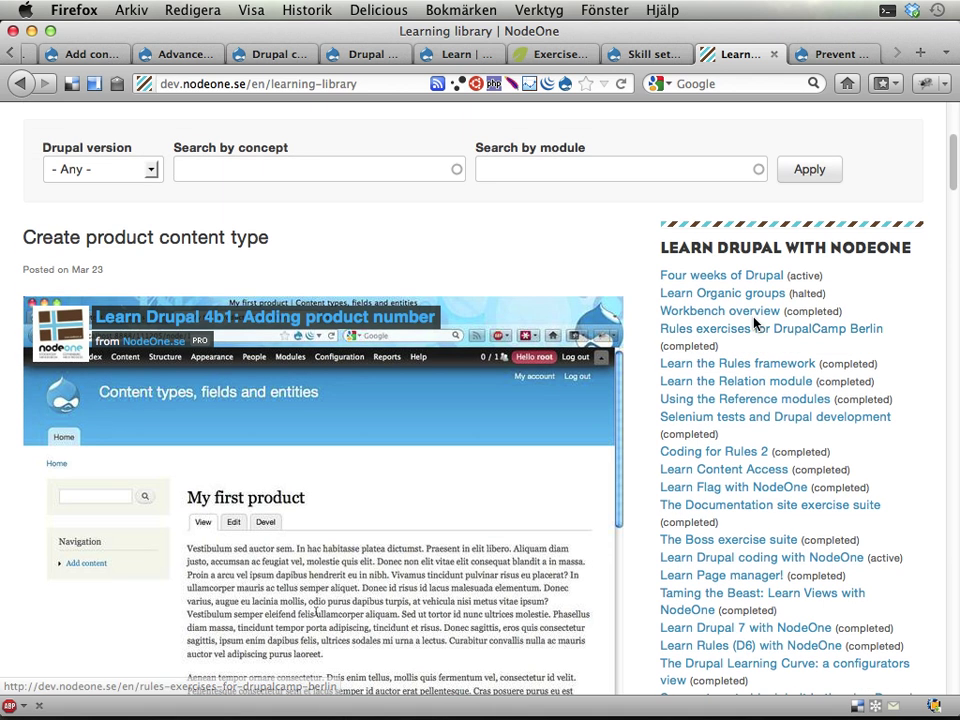
scroll(755, 322, "up", 10)
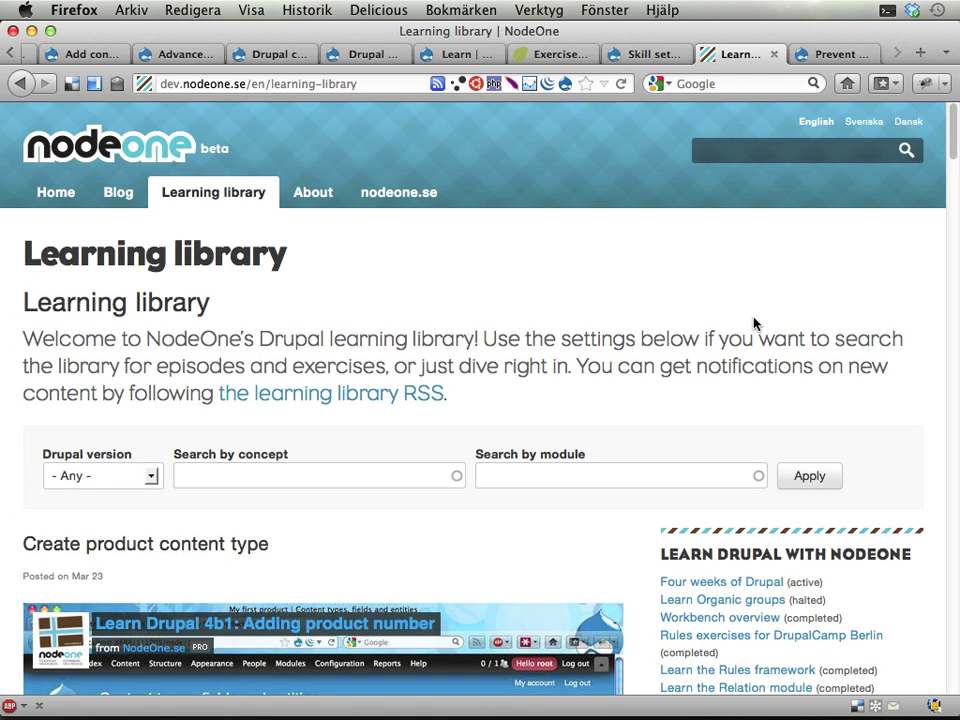
left_click(773, 54)
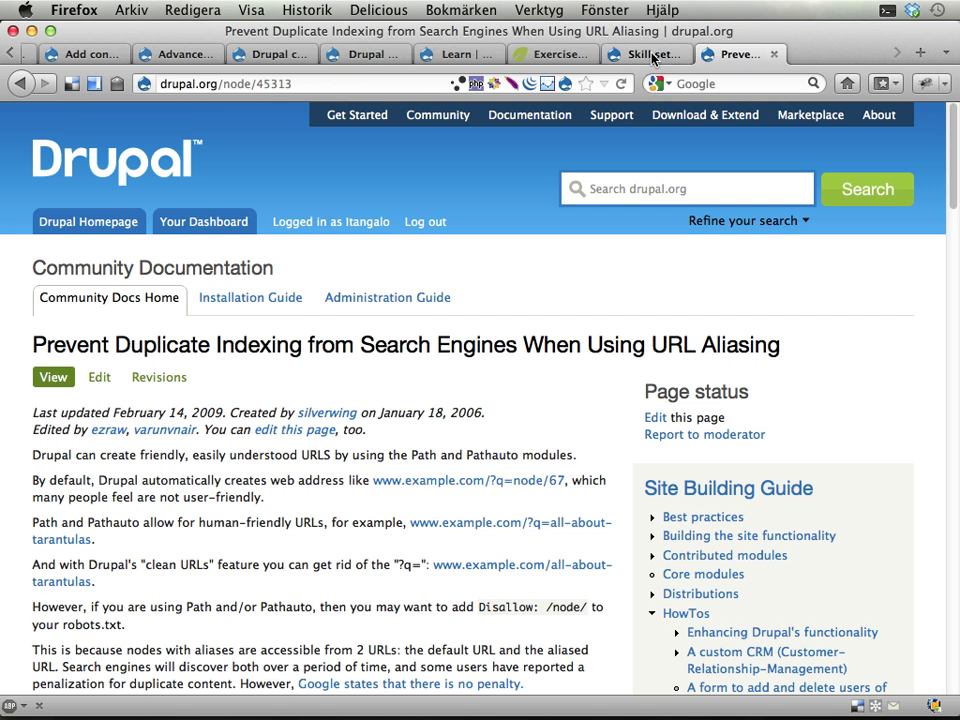
left_click(650, 56)
left_click(725, 56)
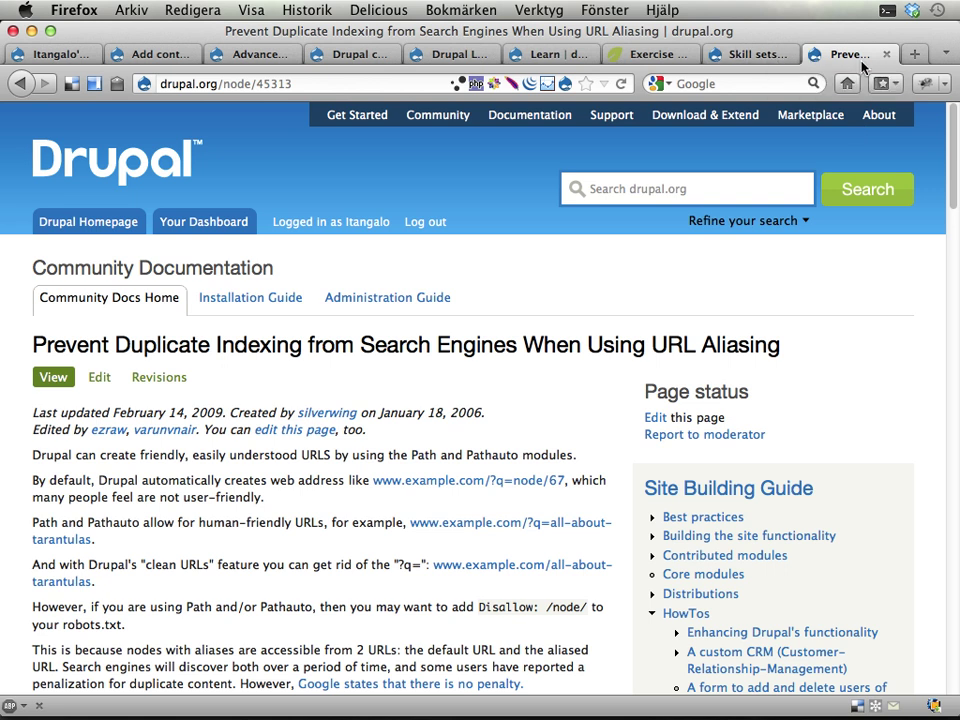
Close the duplicate-indexing page, review the Skill sets diagram and skills table, then go to Khan Academy
left_click(886, 54)
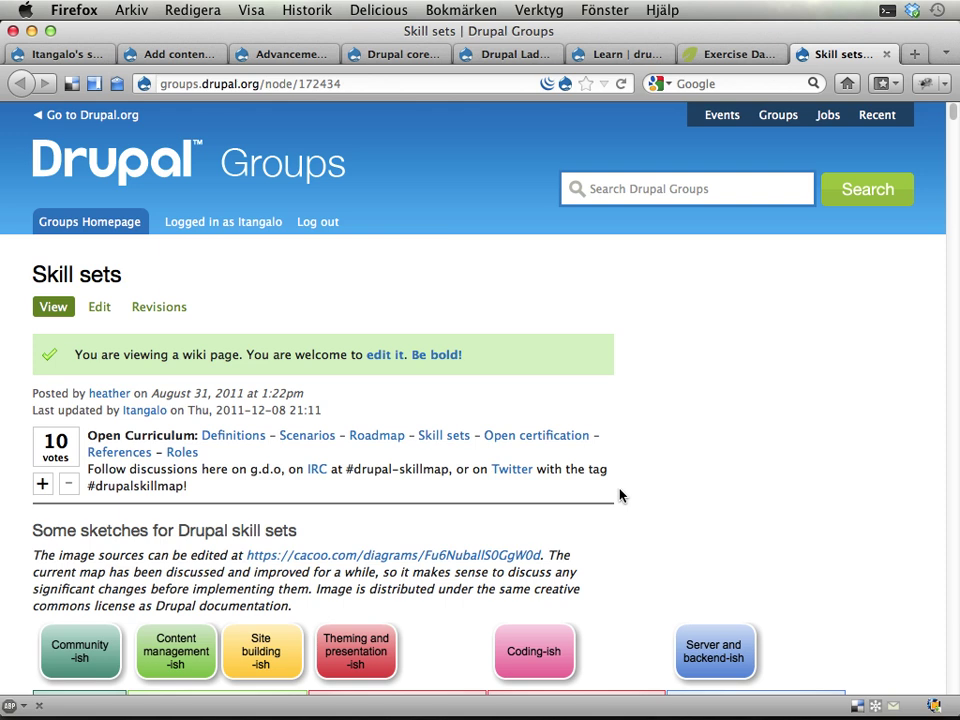
scroll(619, 494, "down", 10)
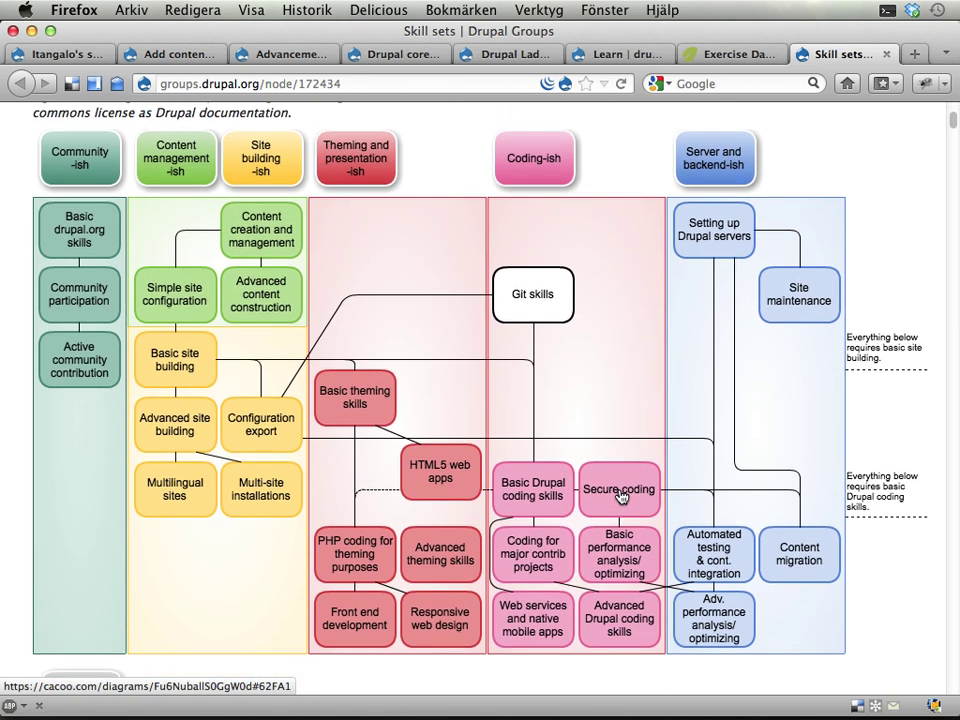
scroll(619, 494, "down", 1)
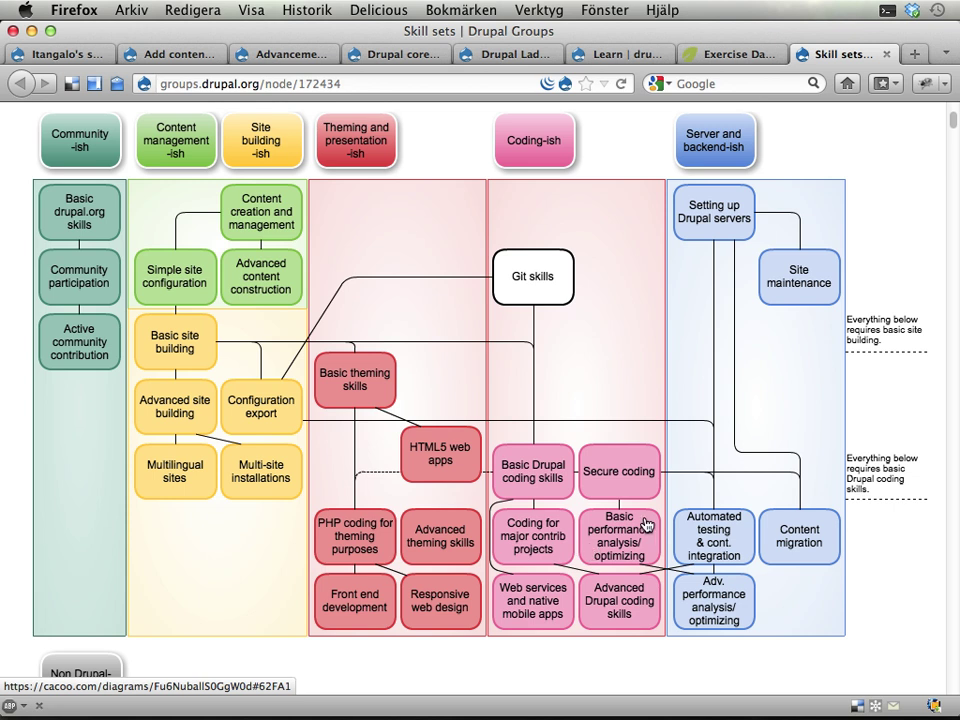
scroll(591, 523, "down", 10)
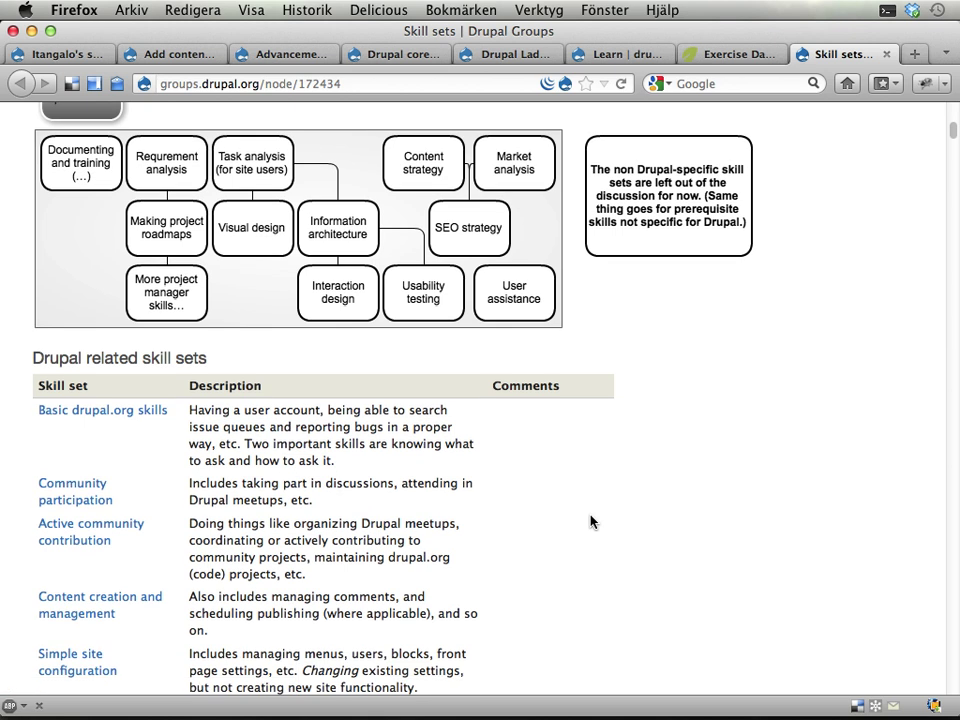
scroll(591, 521, "down", 5)
scroll(300, 336, "down", 6)
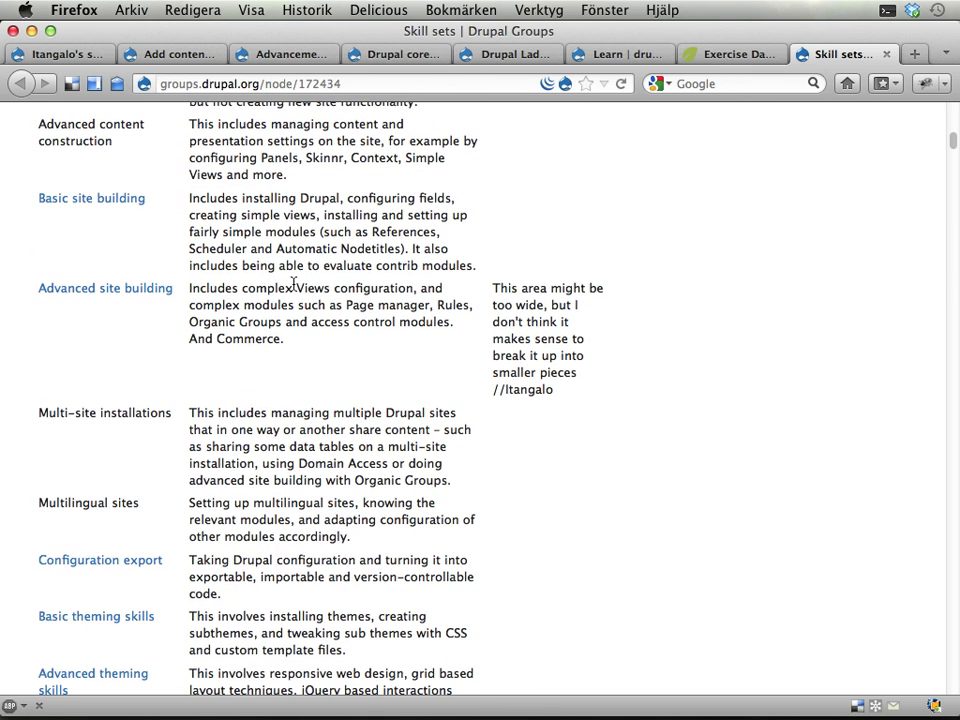
scroll(328, 310, "up", 4)
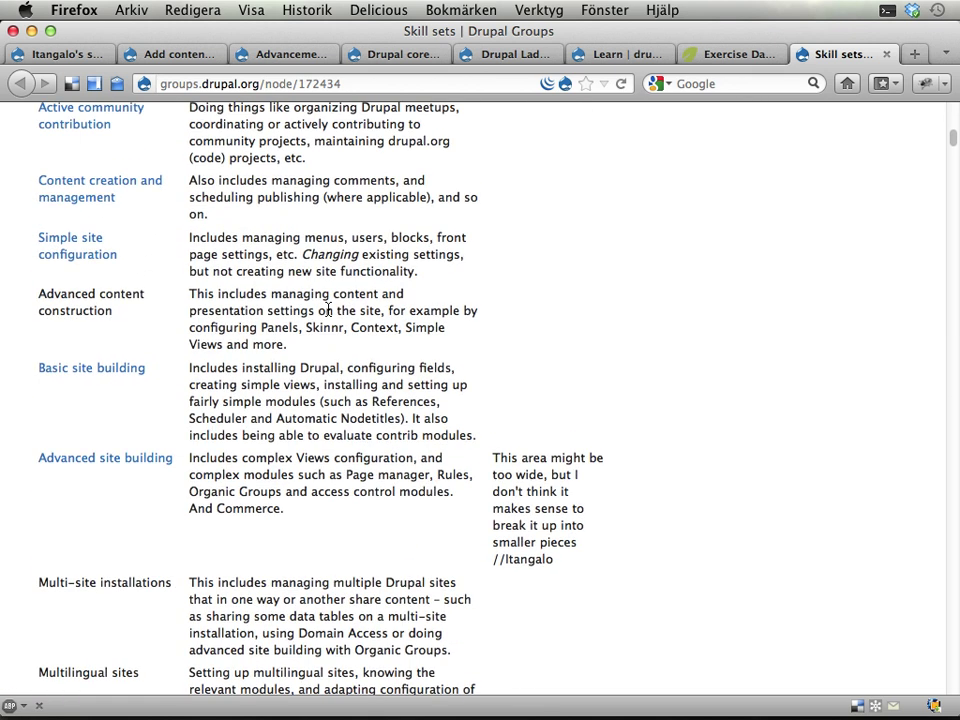
scroll(328, 310, "up", 8)
scroll(329, 316, "up", 14)
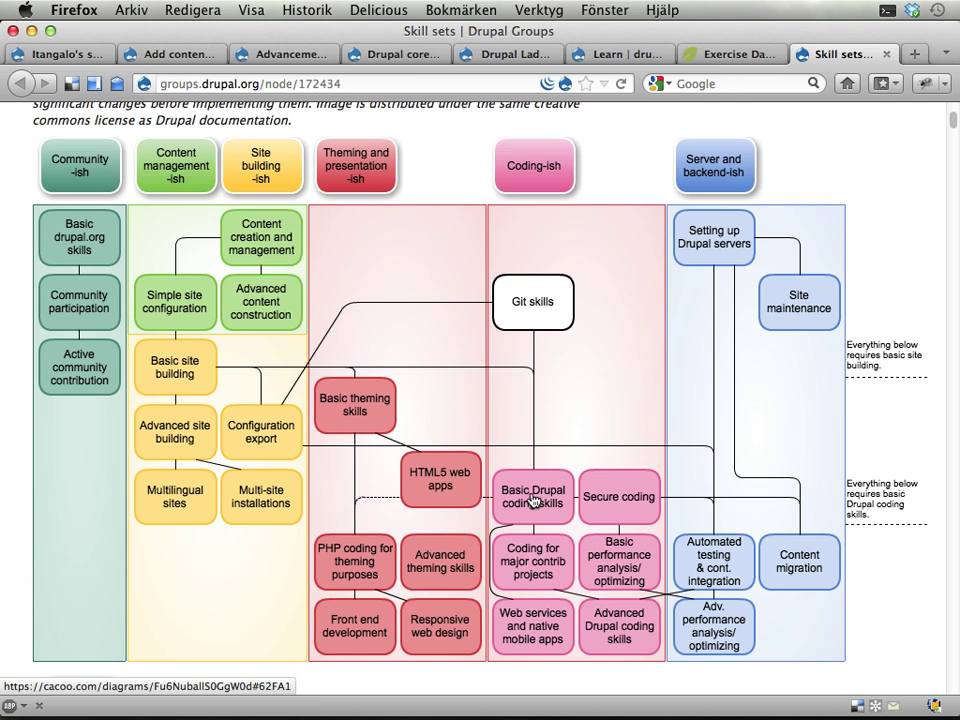
left_click(732, 57)
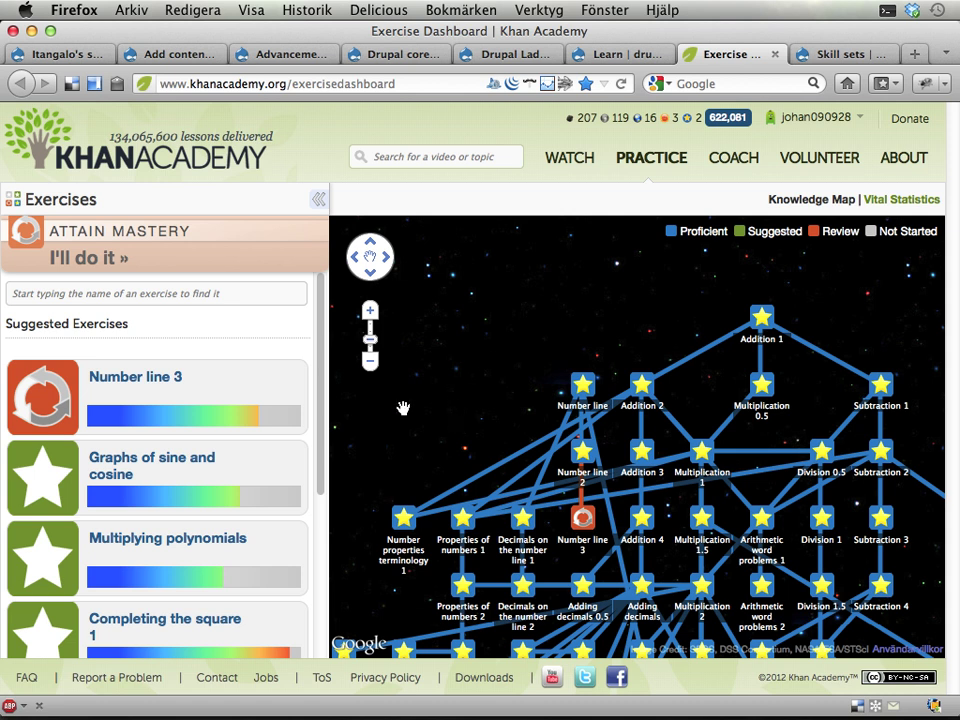
Pan Khan Academy's knowledge map down to exercises like Graphs of sine and cosine and Slope of a line
left_click_drag(461, 407, 403, 408)
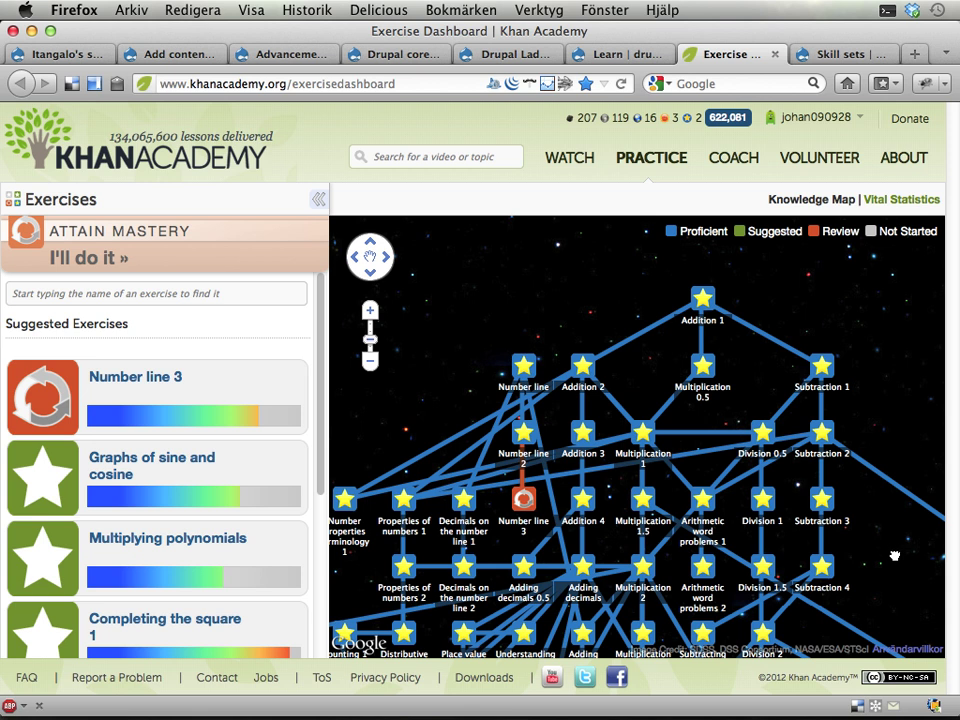
left_click_drag(881, 550, 826, 521)
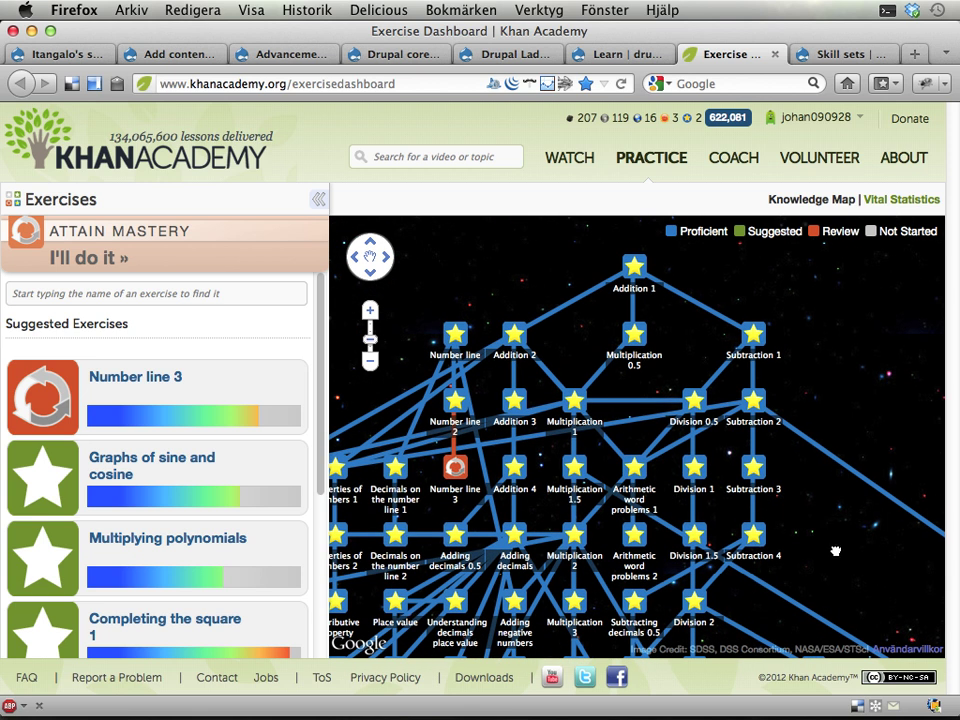
left_click_drag(836, 555, 760, 371)
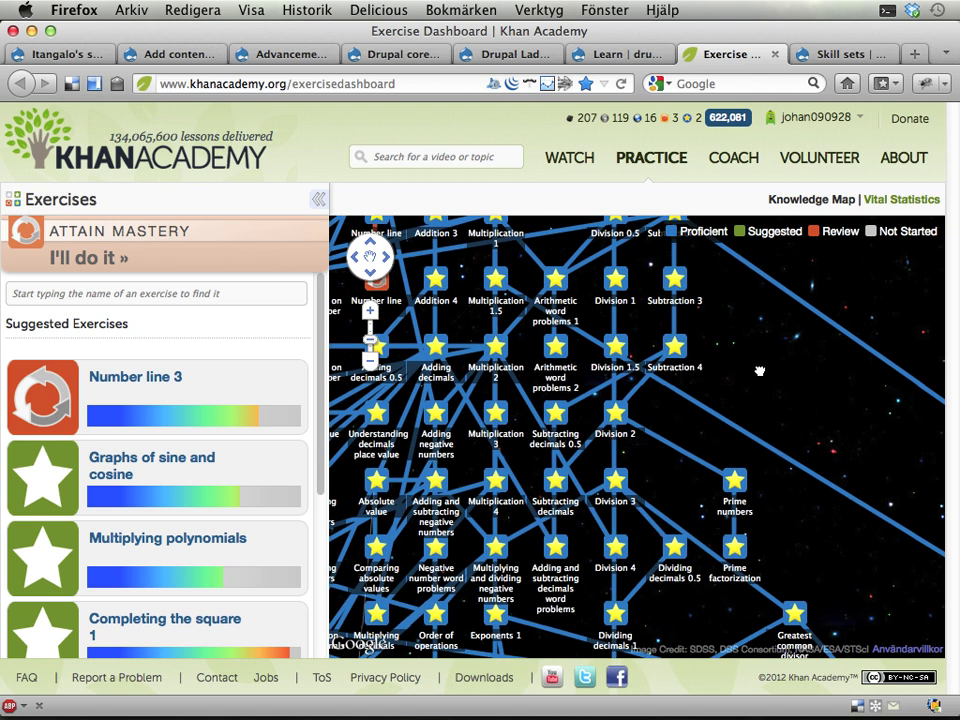
left_click_drag(800, 553, 800, 468)
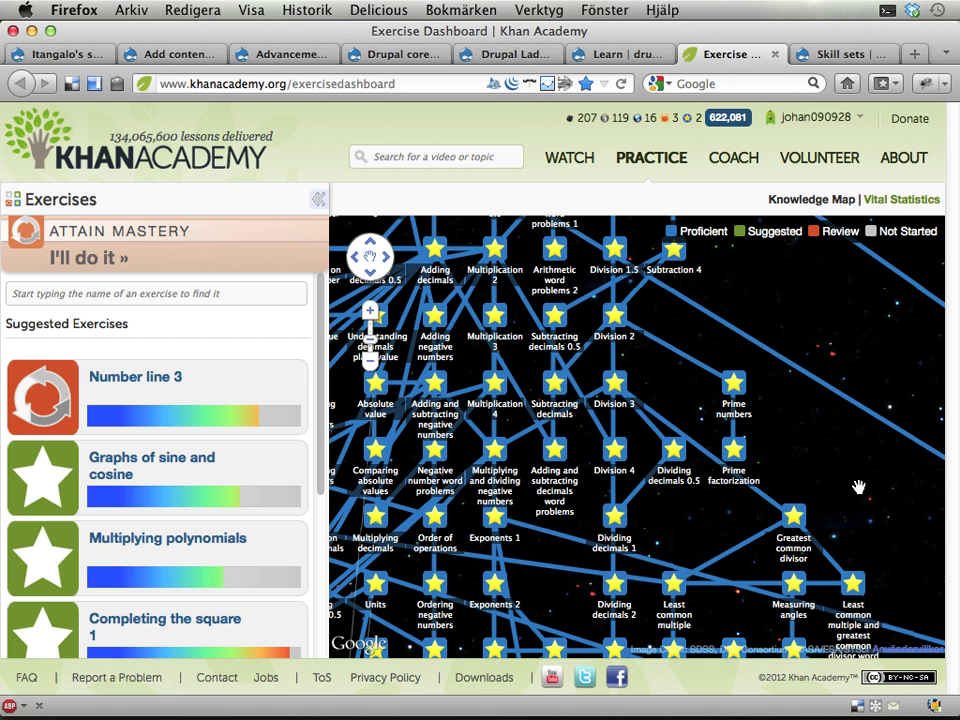
left_click_drag(845, 395, 824, 328)
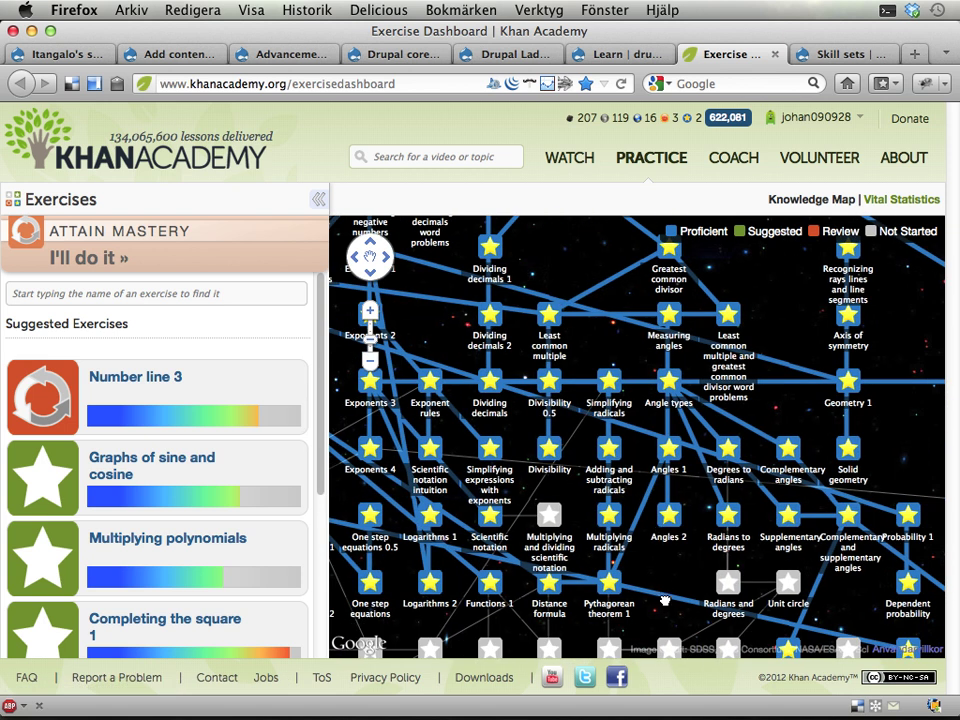
left_click_drag(665, 600, 671, 362)
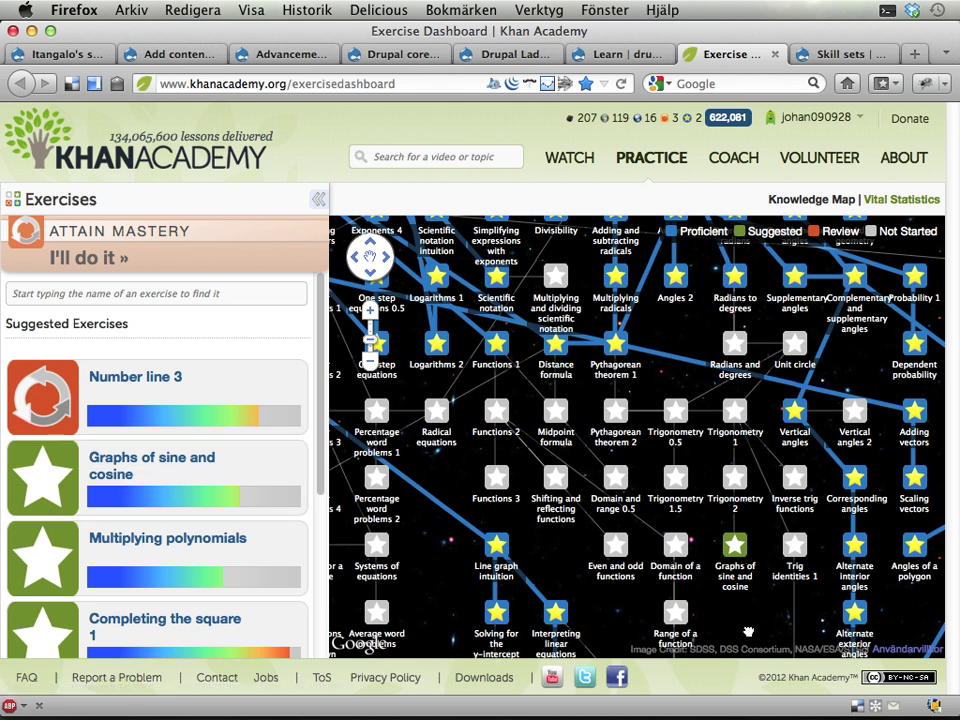
left_click_drag(748, 632, 740, 442)
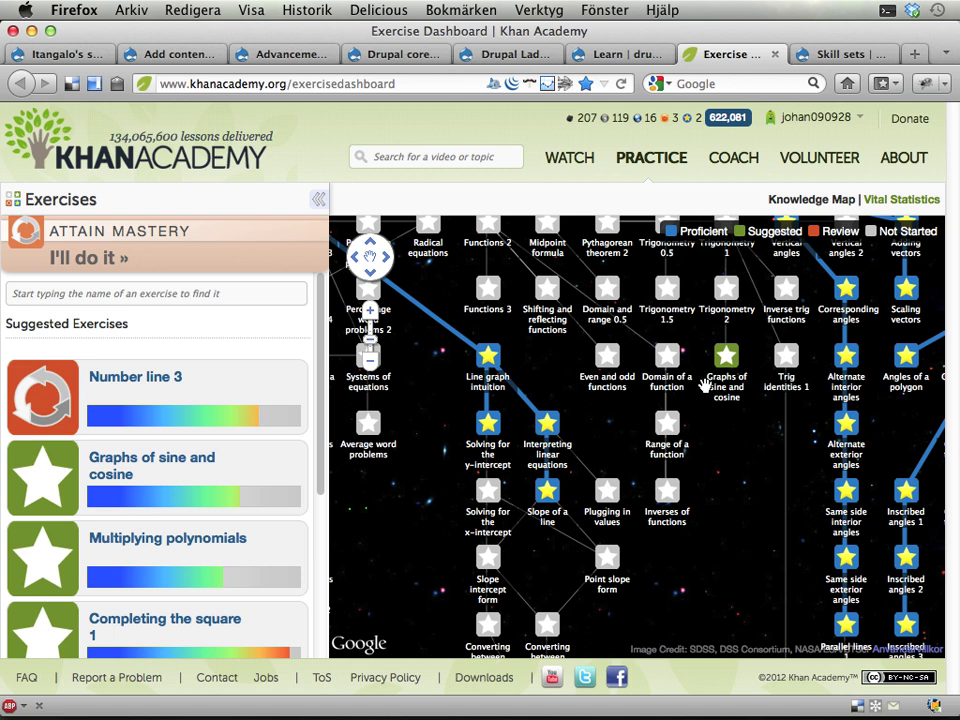
left_click(609, 56)
From the Drupal Ladder rungs, open the lesson 'Find a core system that interests you and learn about it'
left_click(510, 55)
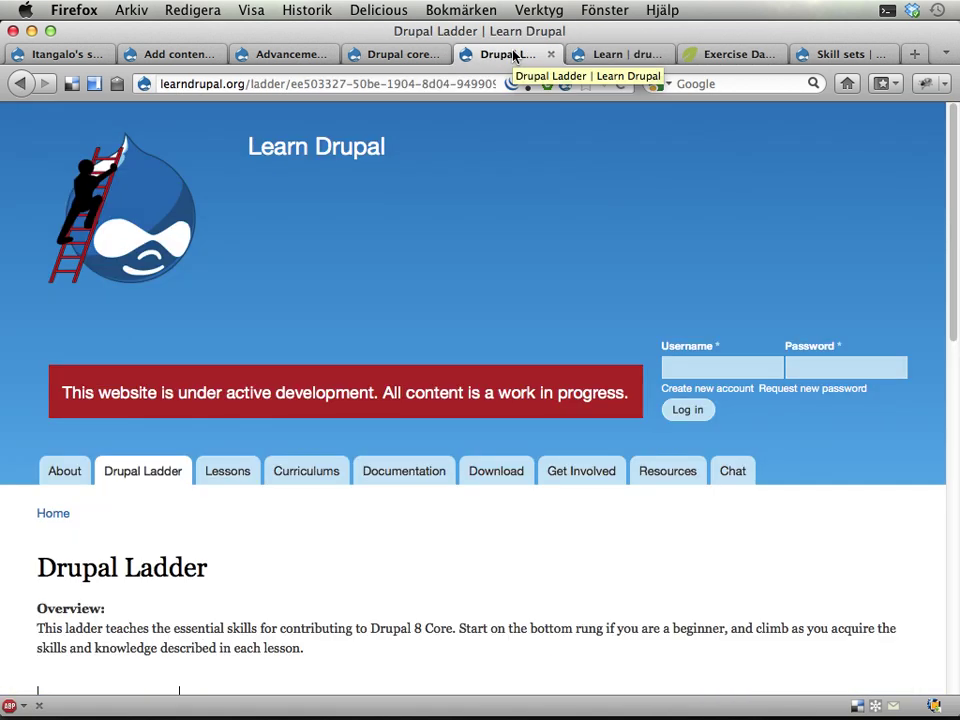
scroll(328, 398, "down", 8)
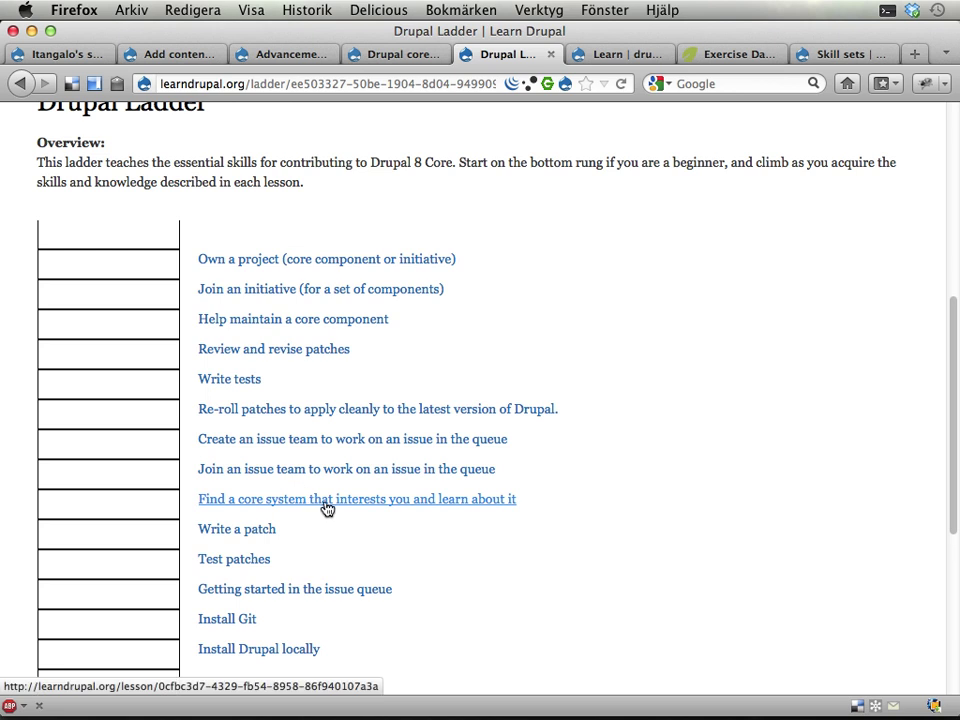
left_click(440, 505)
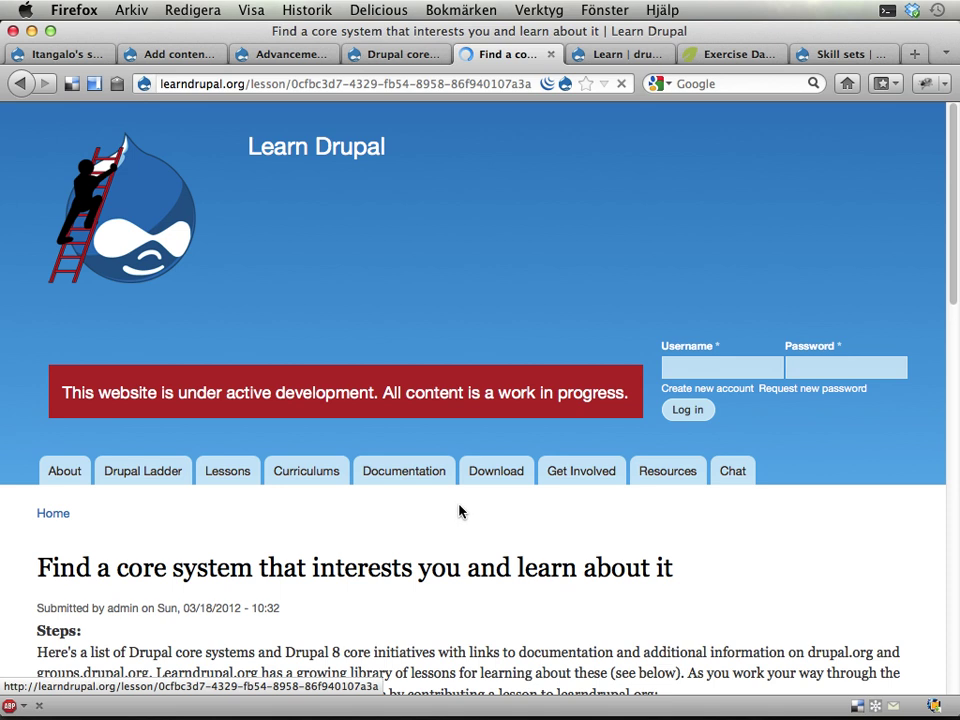
scroll(459, 511, "down", 5)
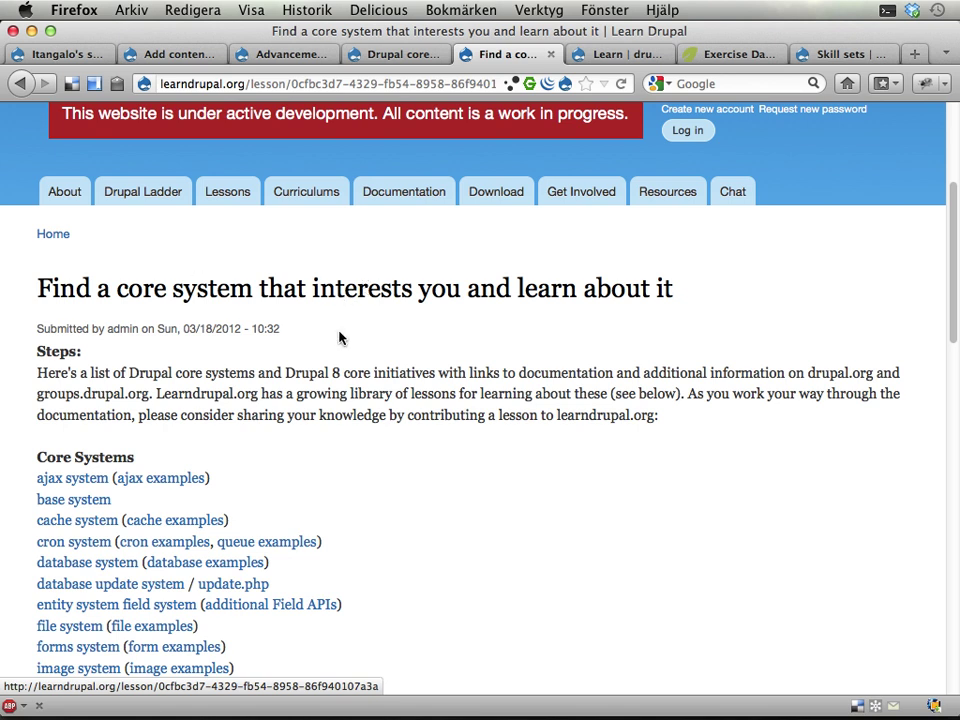
scroll(339, 338, "down", 8)
scroll(339, 338, "up", 10)
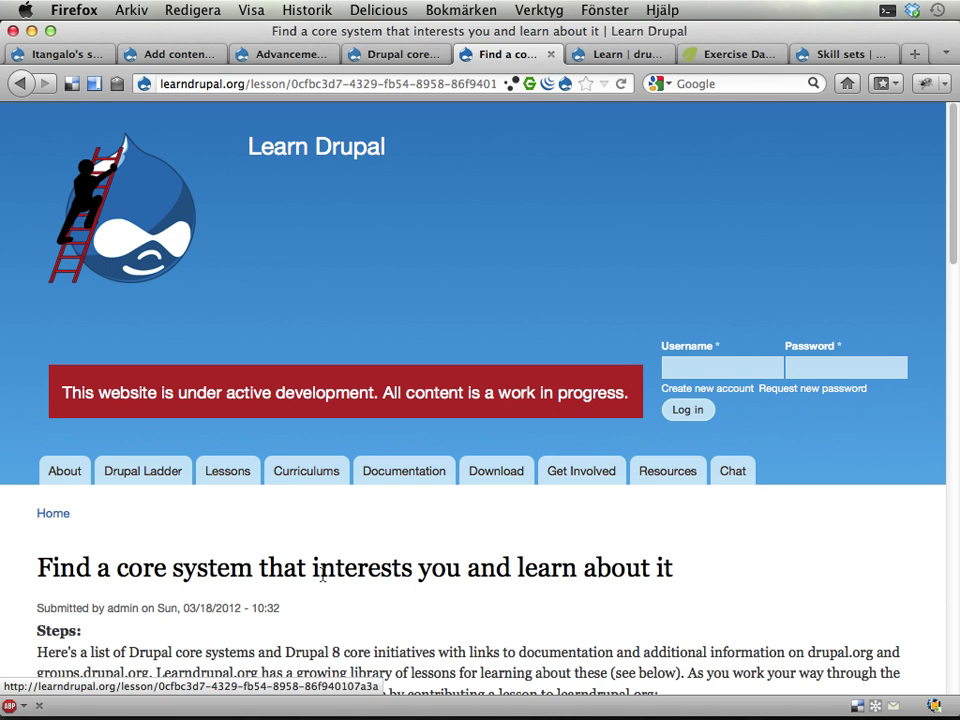
key("super+Left")
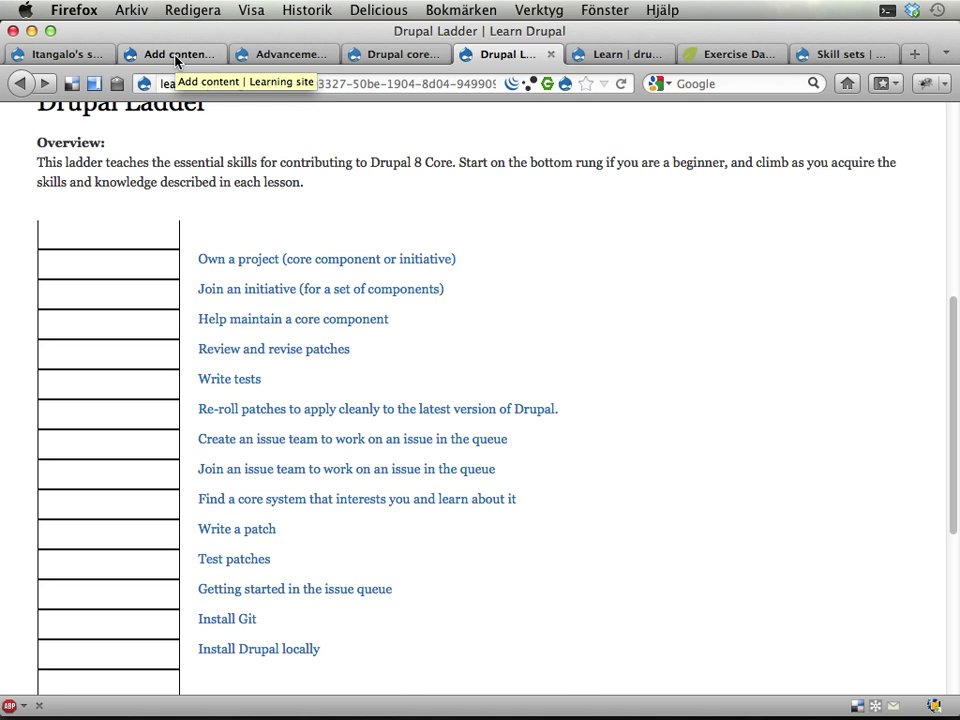
left_click(262, 55)
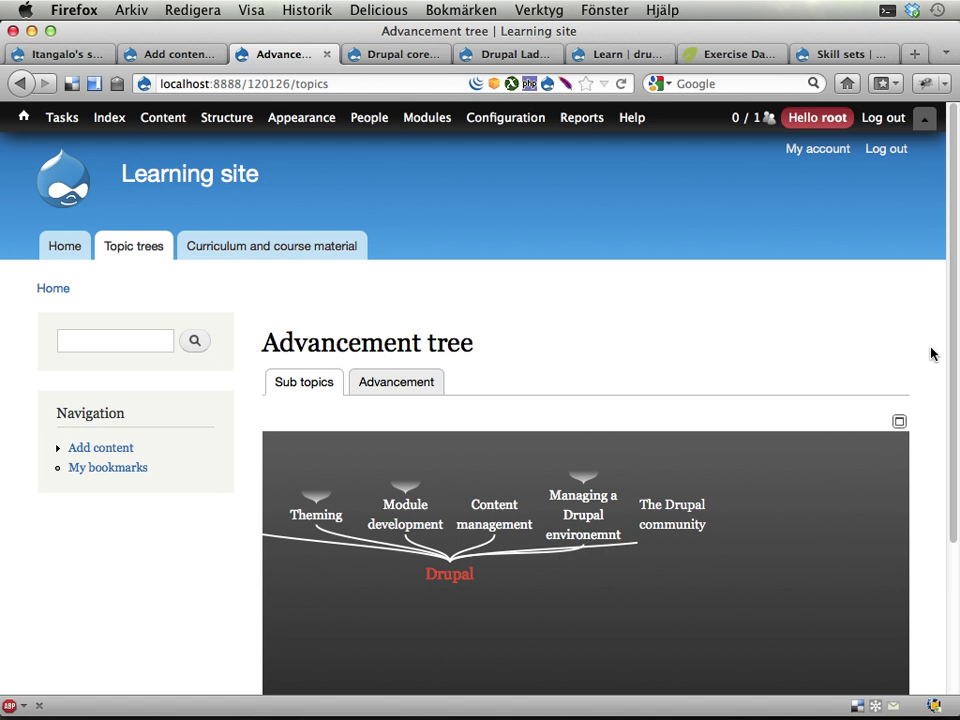
Enlarge the Advancement topic tree into an overlay showing Drupal with six subtopics, including Site building
left_click(901, 422)
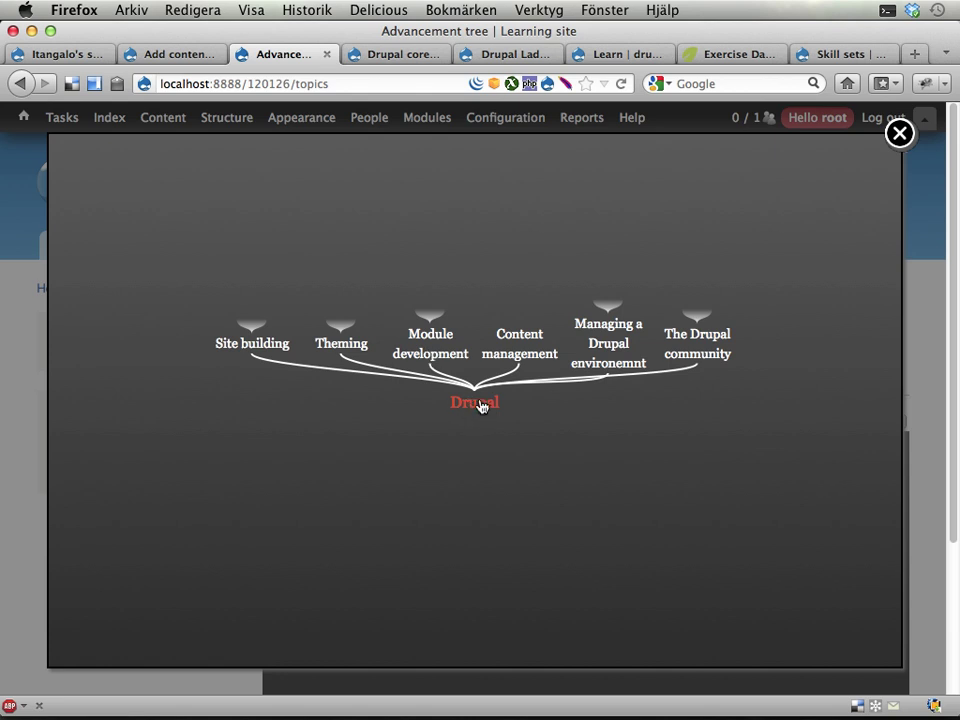
Walk the tree through Theming, Site building and Managing a Drupal environemnt, then open Git's page
left_click(347, 346)
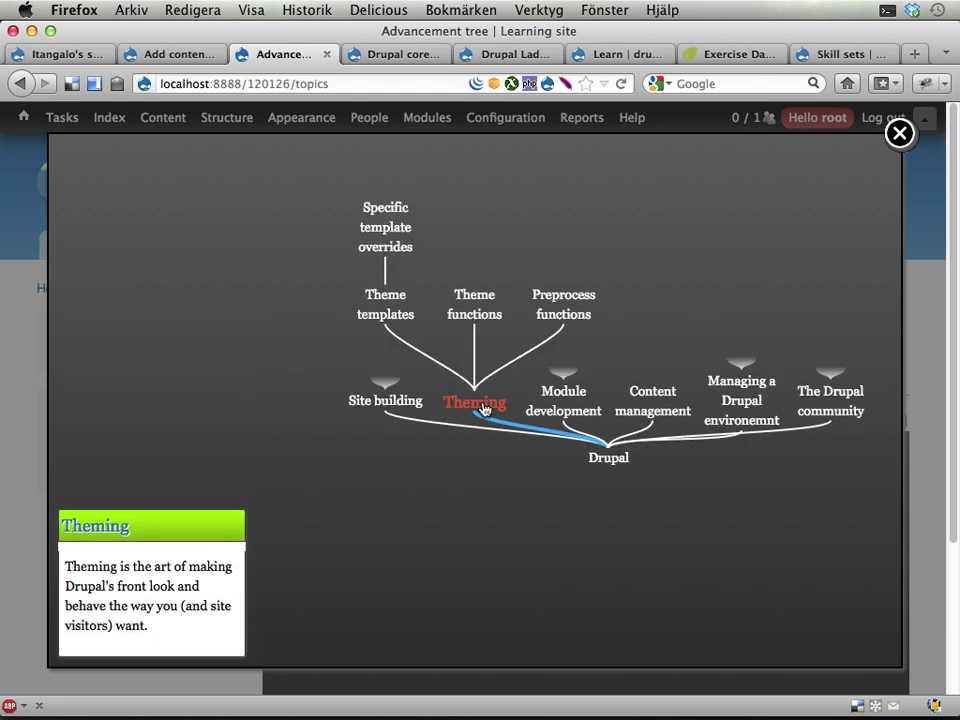
left_click(463, 312)
left_click(378, 415)
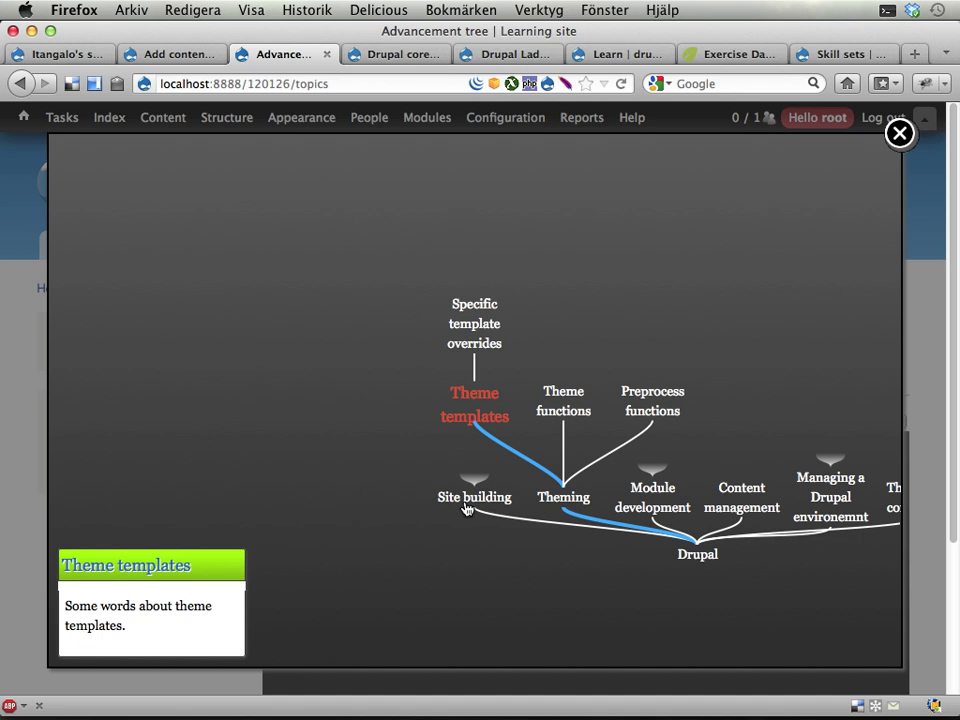
left_click(465, 510)
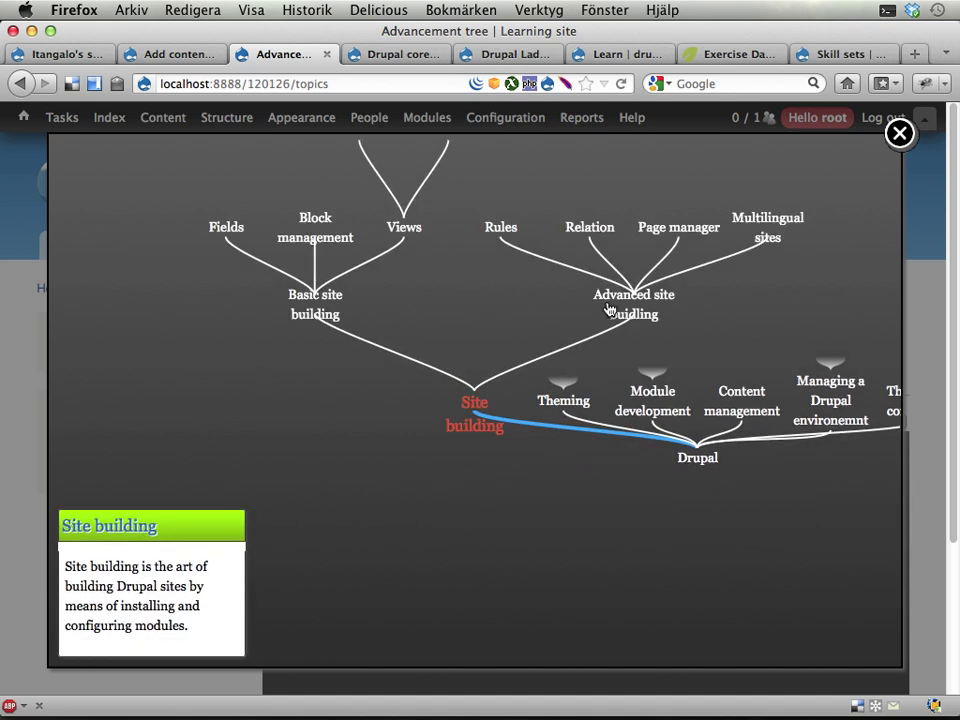
left_click(628, 307)
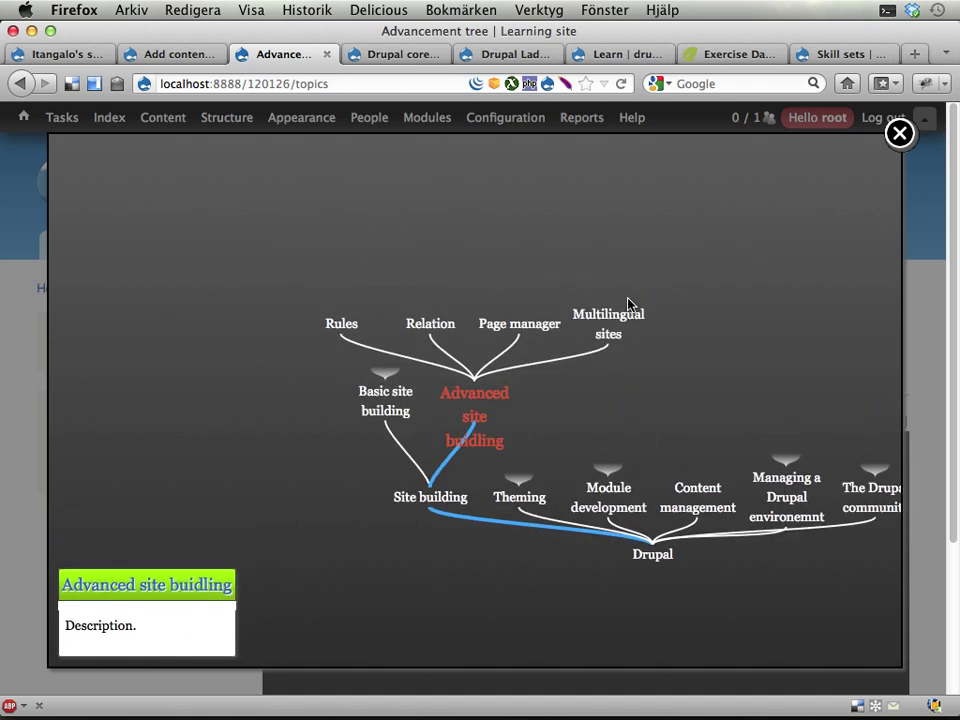
left_click(778, 486)
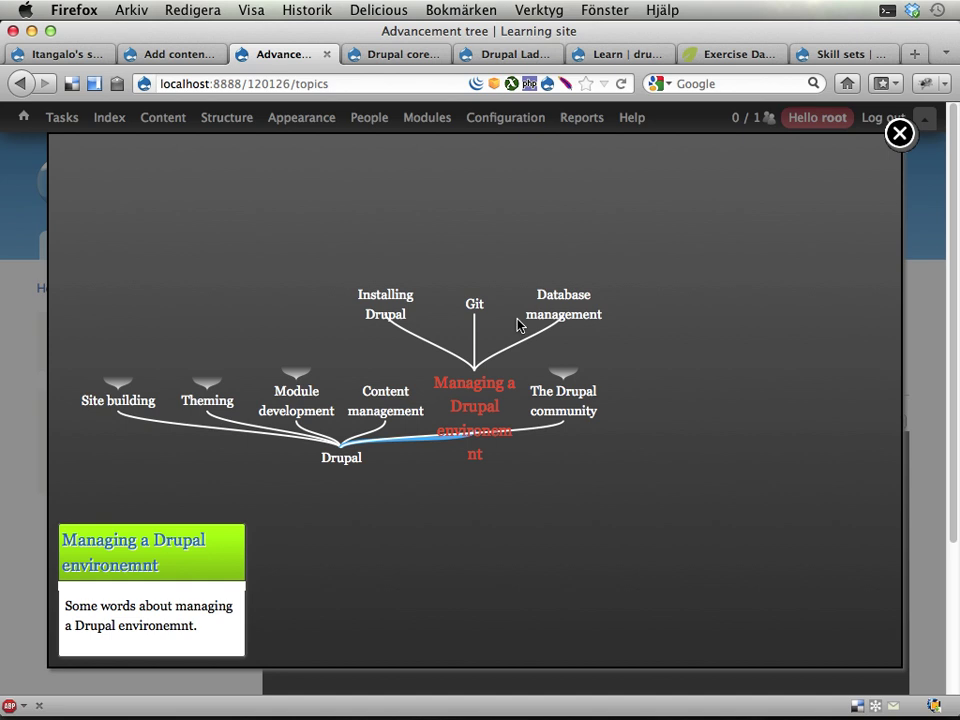
left_click(474, 304)
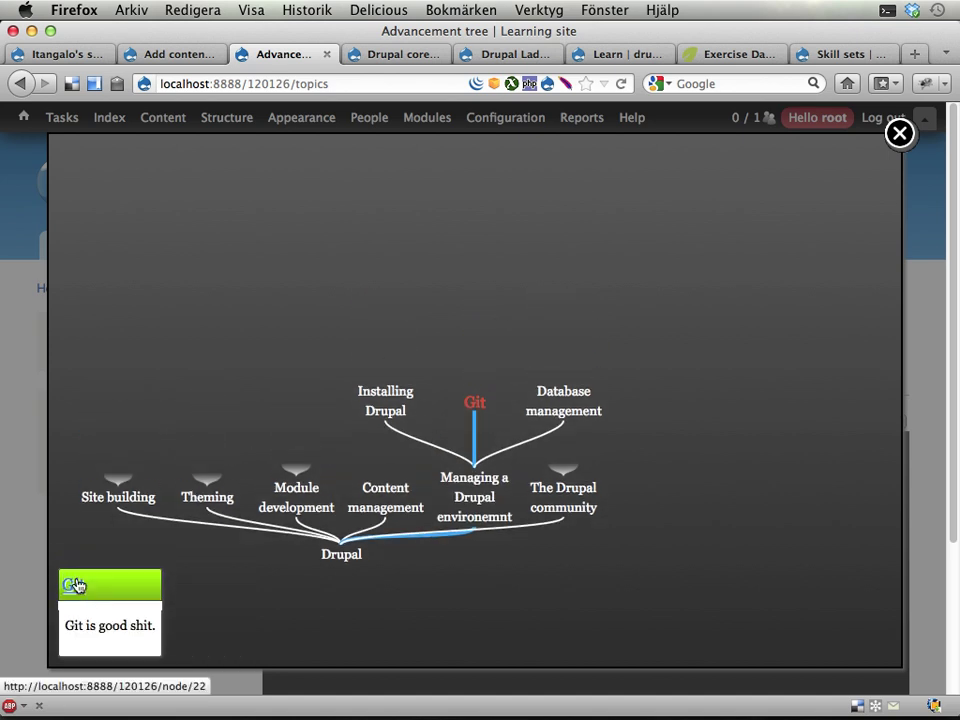
left_click(76, 583)
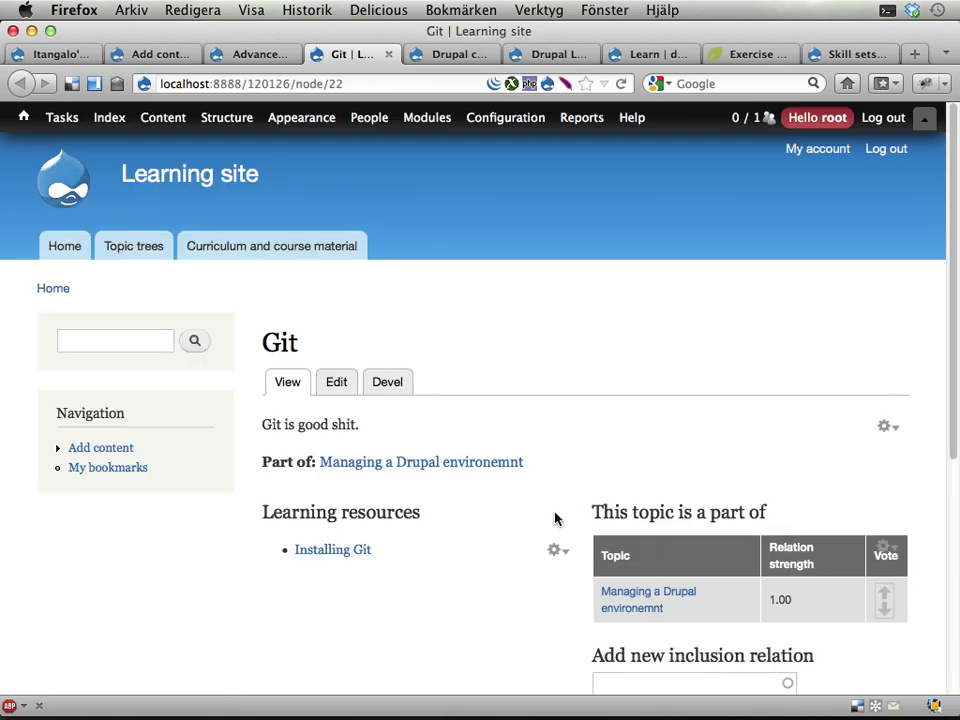
scroll(555, 517, "down", 1)
scroll(483, 557, "down", 2)
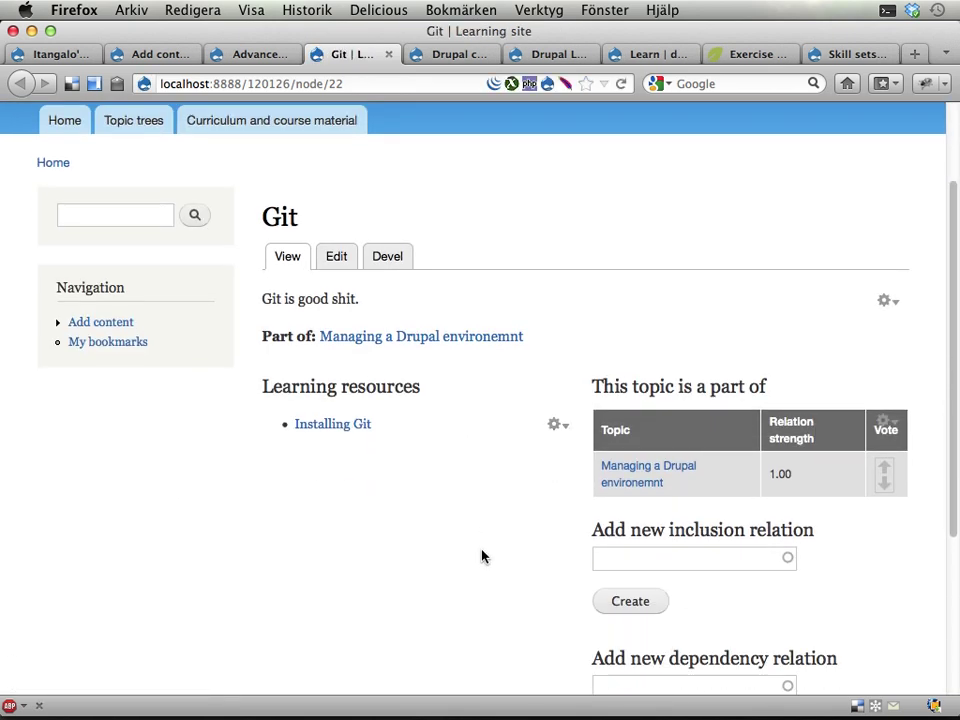
scroll(481, 557, "down", 1)
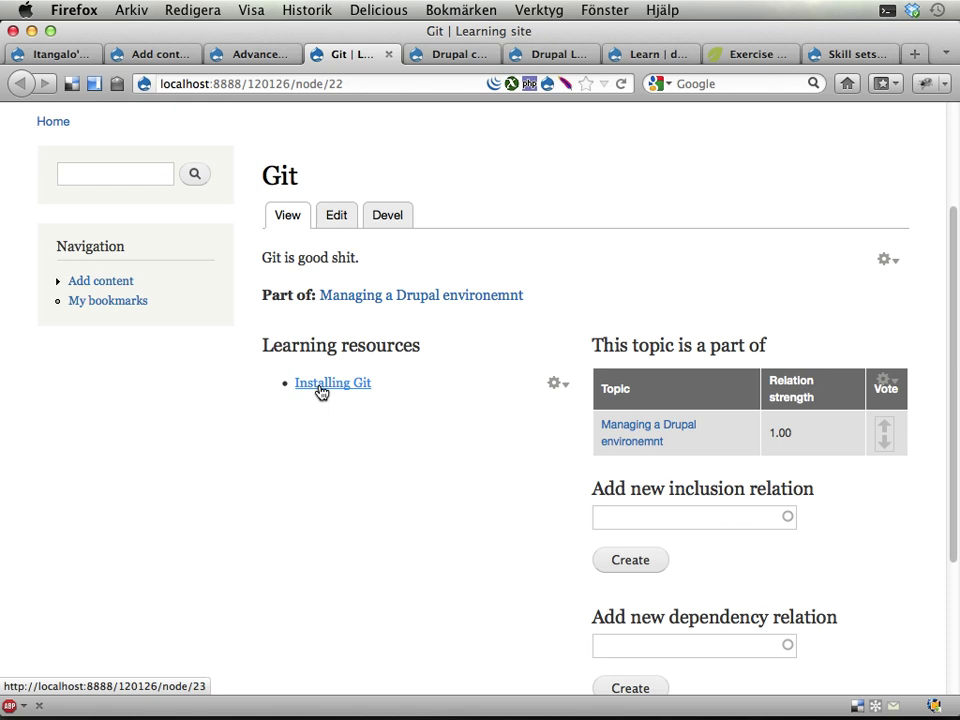
key("super+w")
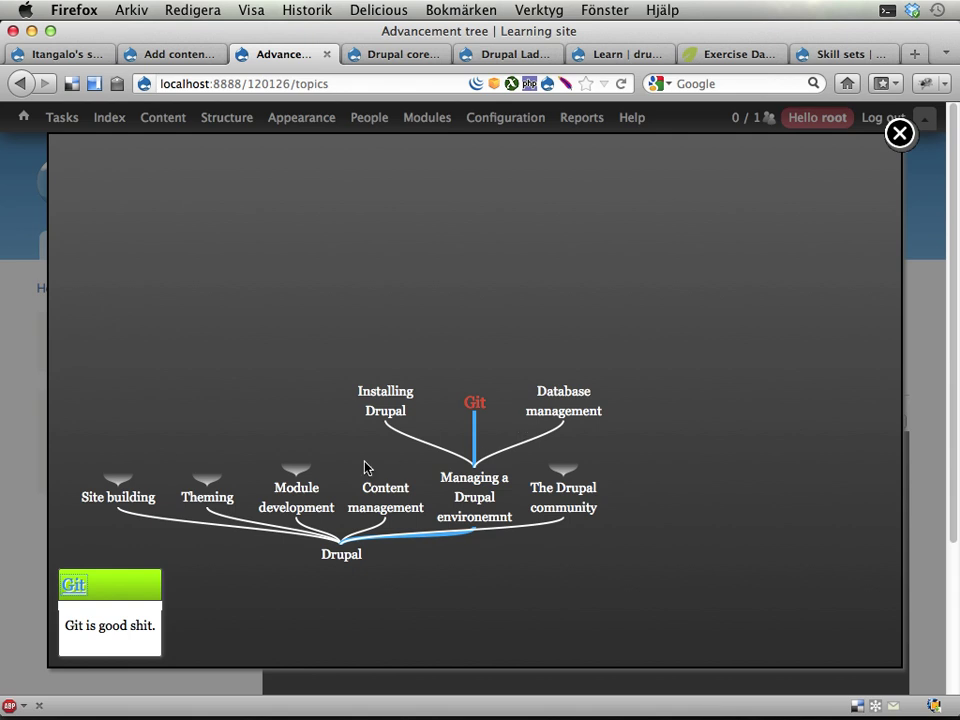
Focus the tree on Module development and open the Patching topic page
left_click(285, 496)
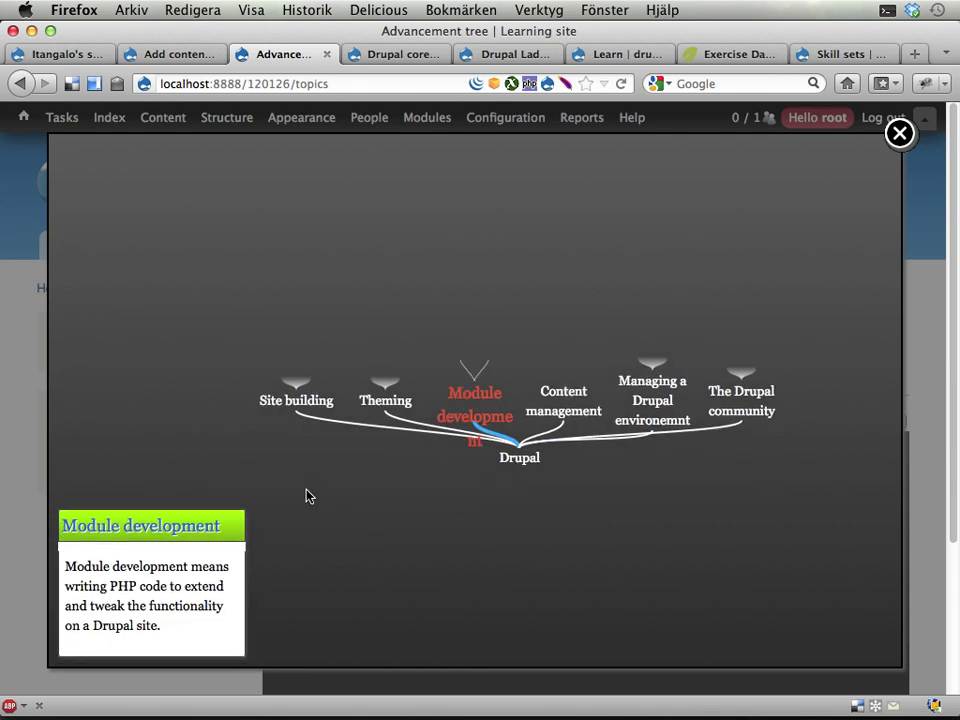
left_click(519, 314)
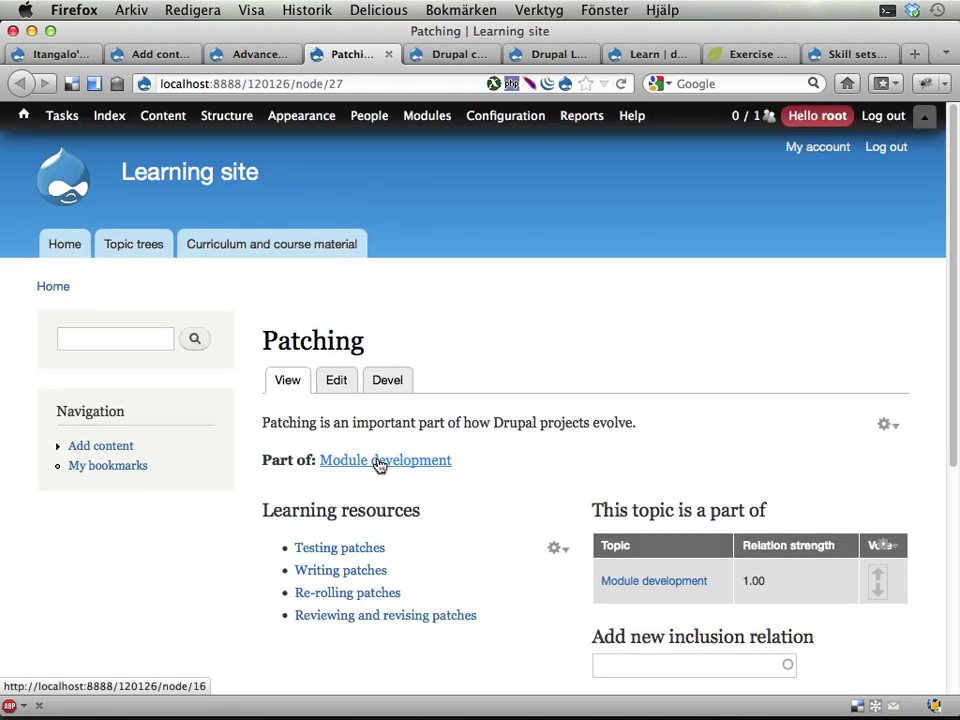
scroll(375, 464, "down", 2)
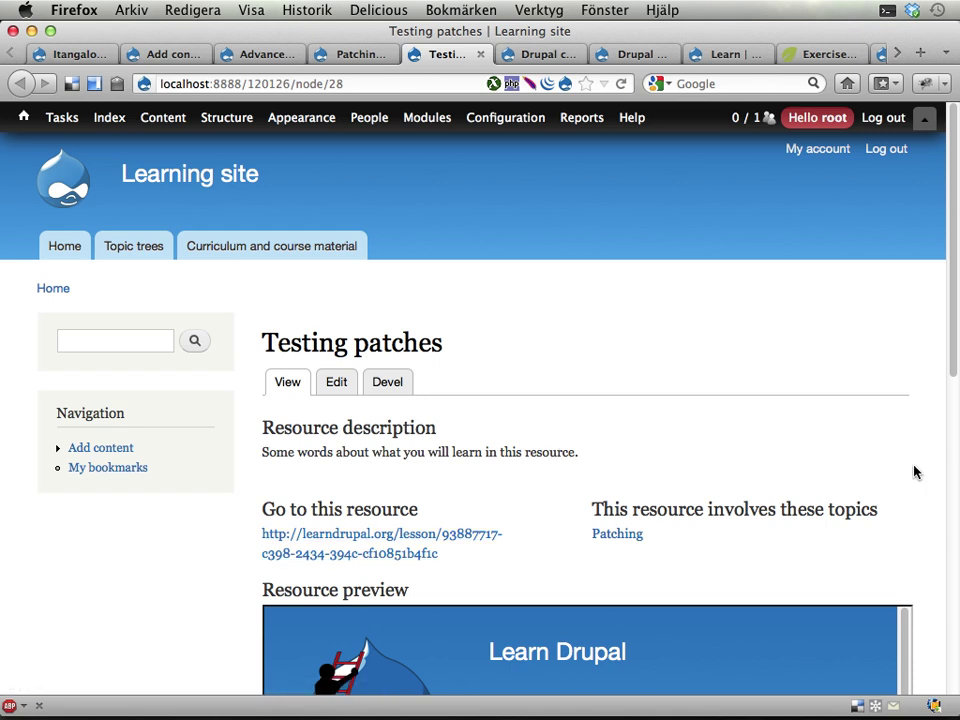
Review the Testing patches page, then open Re-rolling patches from the Patching topic's resources
scroll(914, 472, "down", 1)
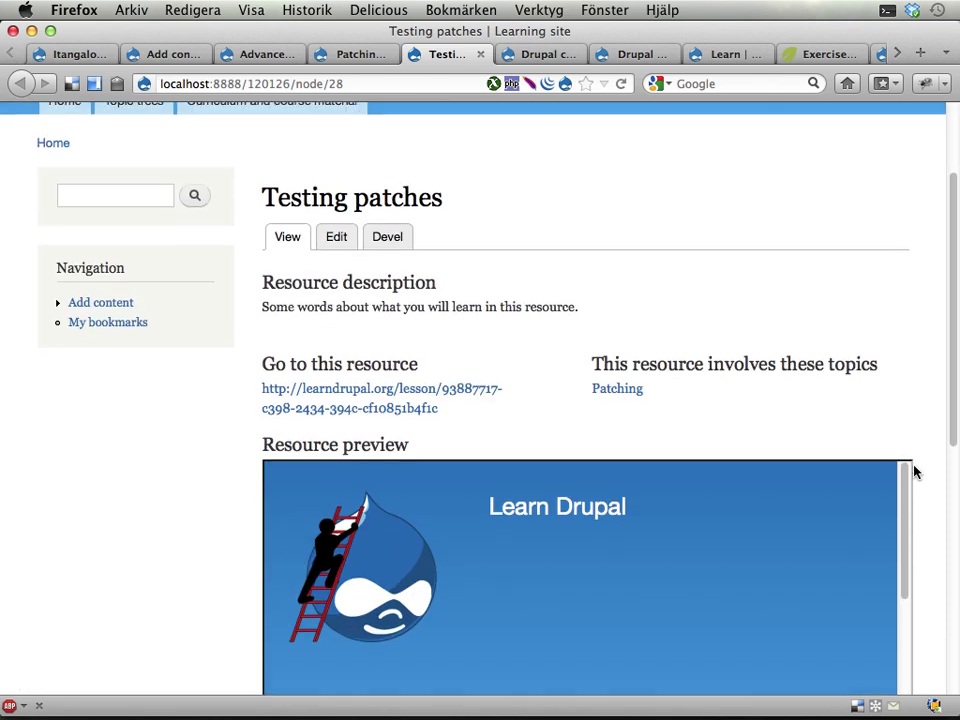
scroll(913, 472, "down", 3)
scroll(913, 472, "down", 2)
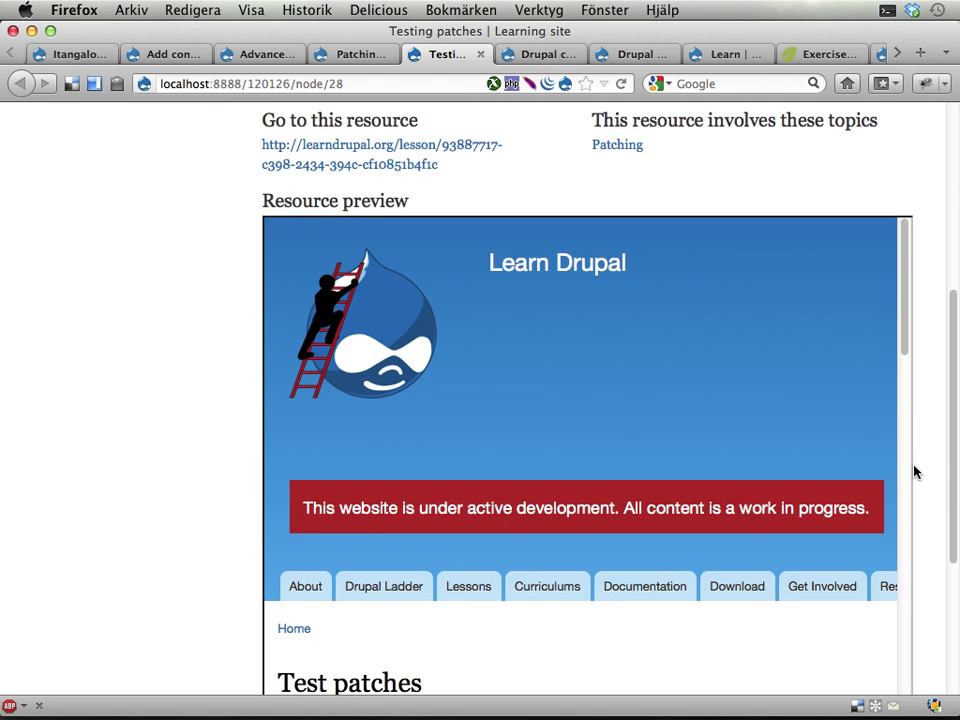
scroll(801, 435, "down", 3)
scroll(801, 435, "up", 3)
scroll(928, 316, "up", 4)
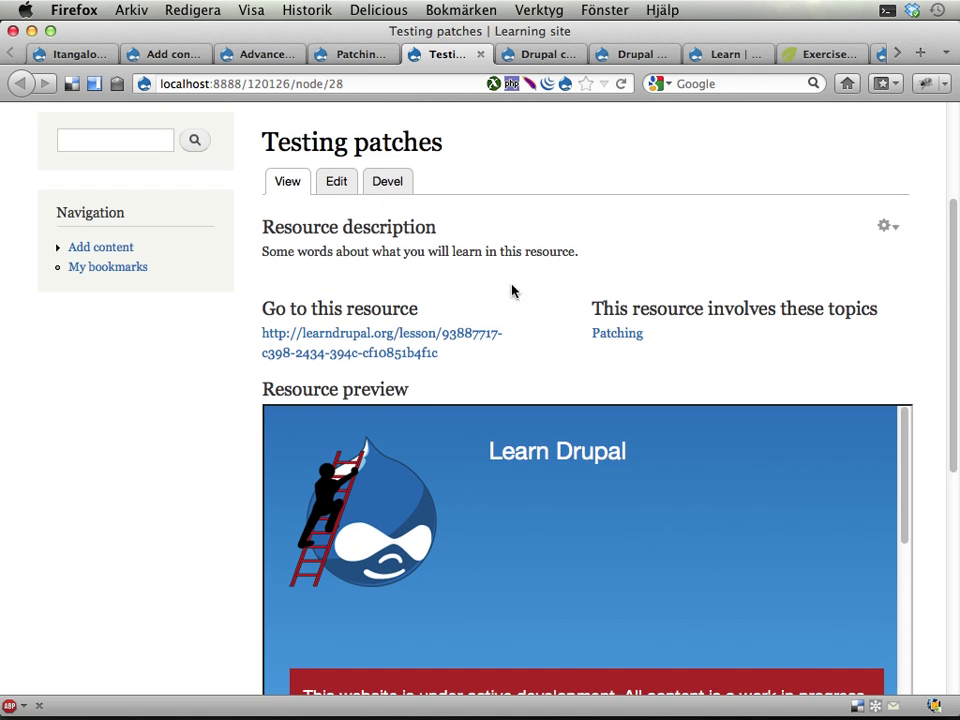
scroll(512, 289, "up", 4)
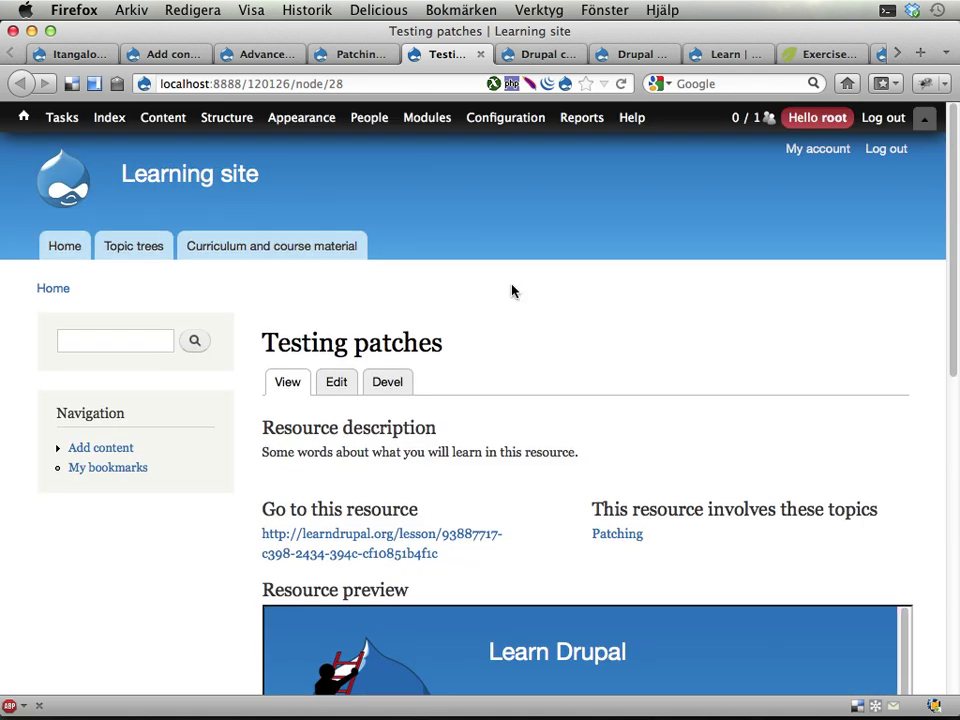
left_click(617, 537)
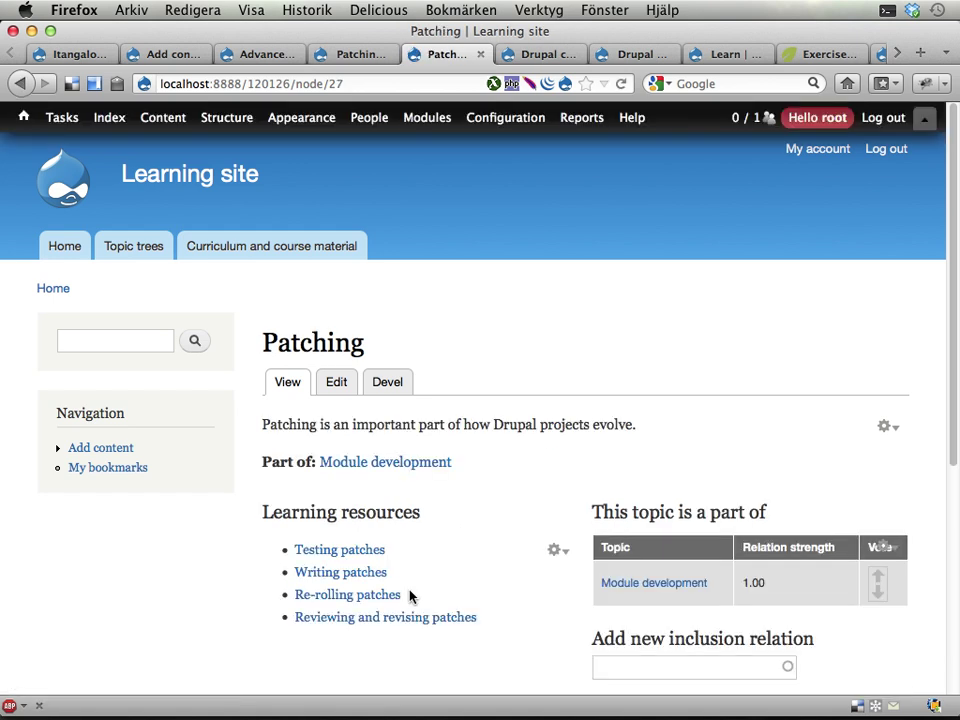
left_click(366, 596)
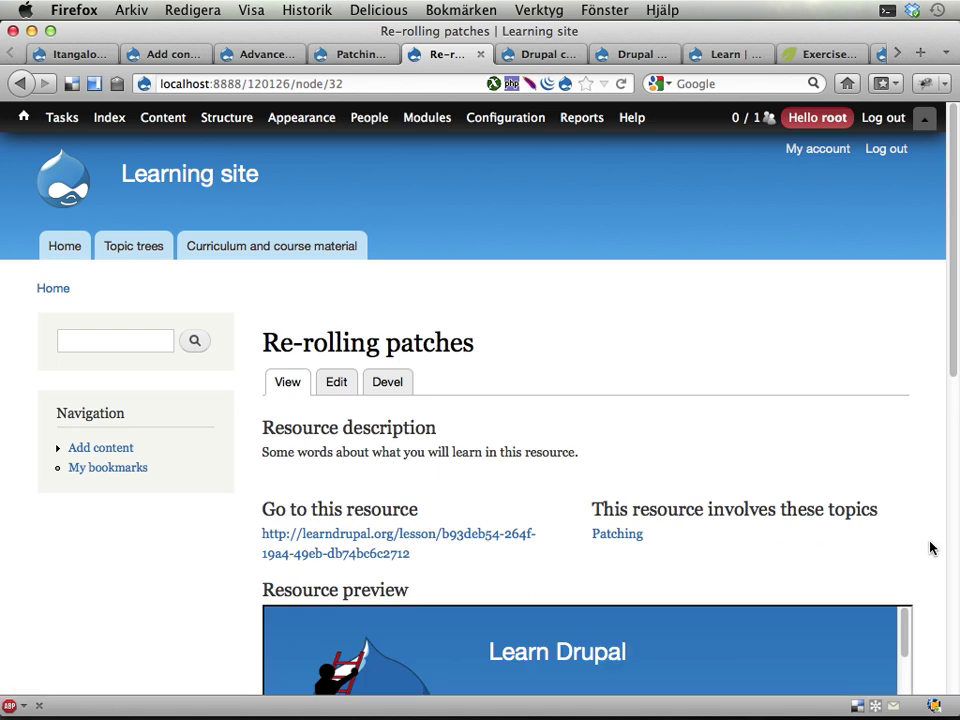
scroll(930, 548, "down", 3)
scroll(930, 548, "up", 3)
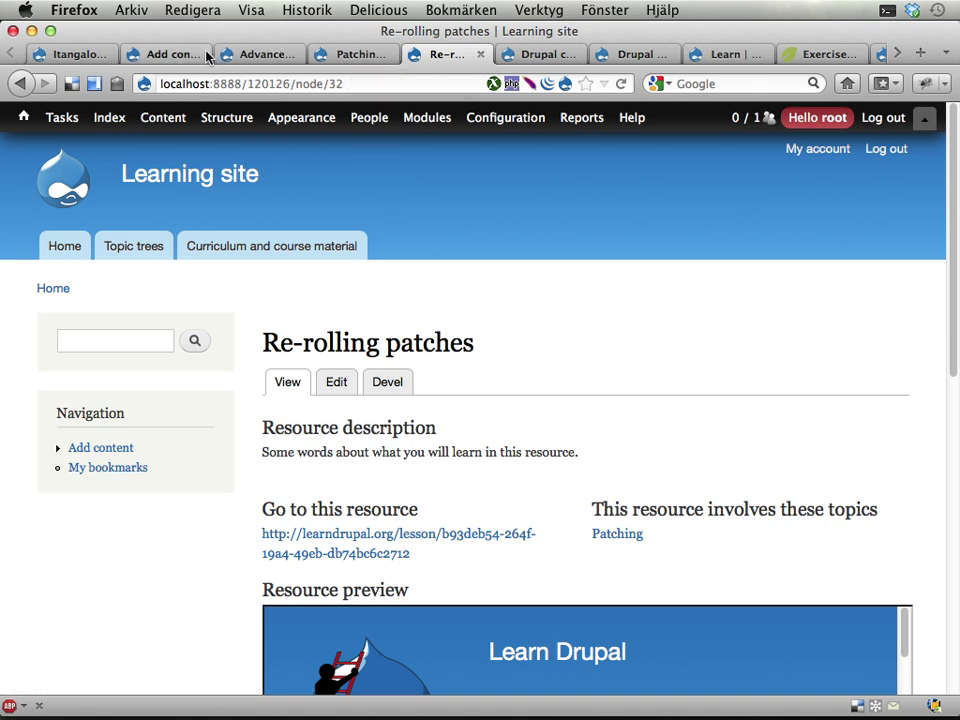
left_click(252, 54)
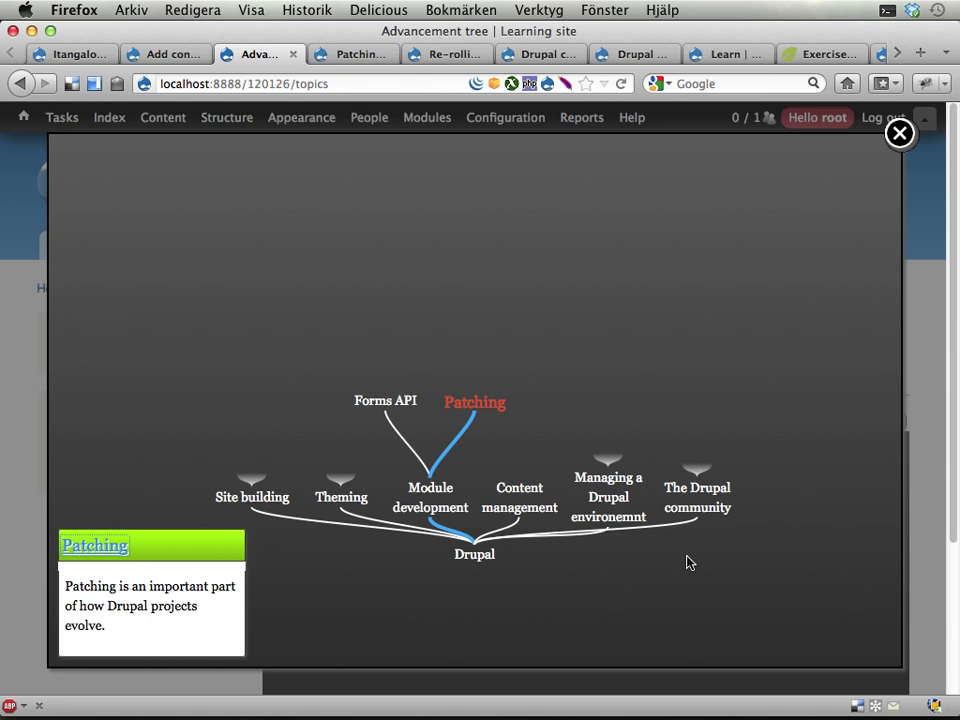
left_click(441, 56)
mouse_move(505, 117)
mouse_move(577, 288)
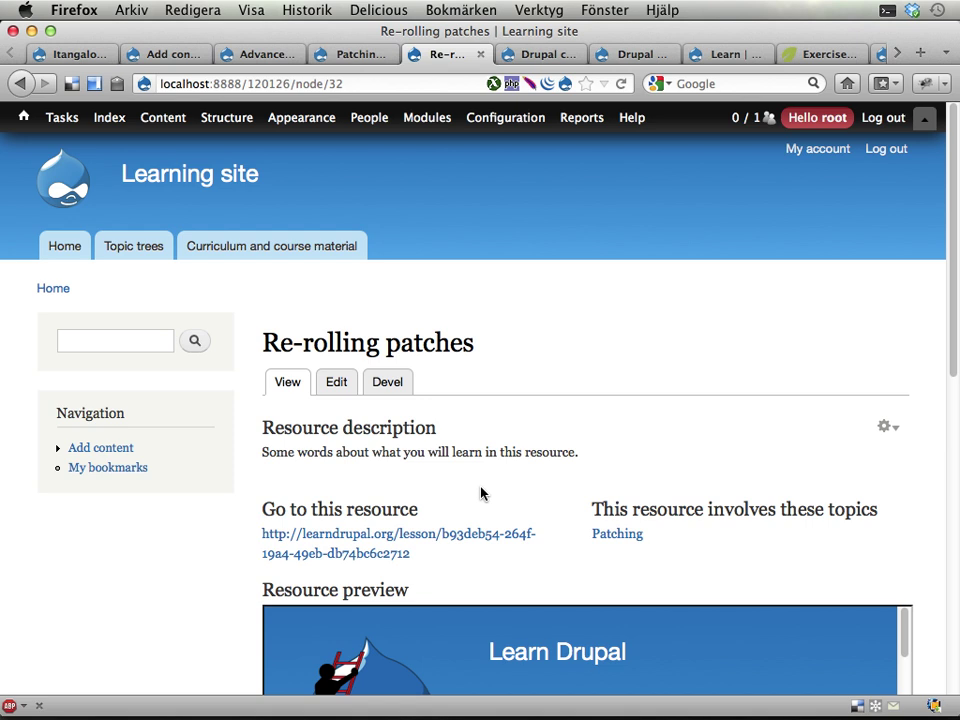
View the Drupal core ladder course's nine resources, from Installing Drupal locally to Reviewing patches
left_click(537, 55)
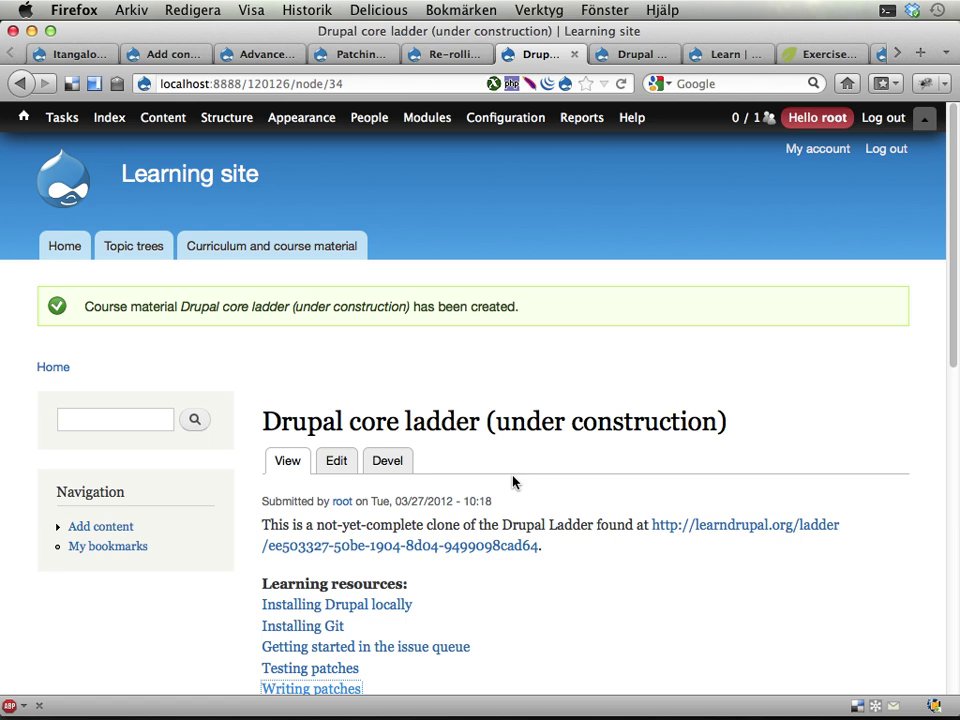
scroll(513, 482, "down", 5)
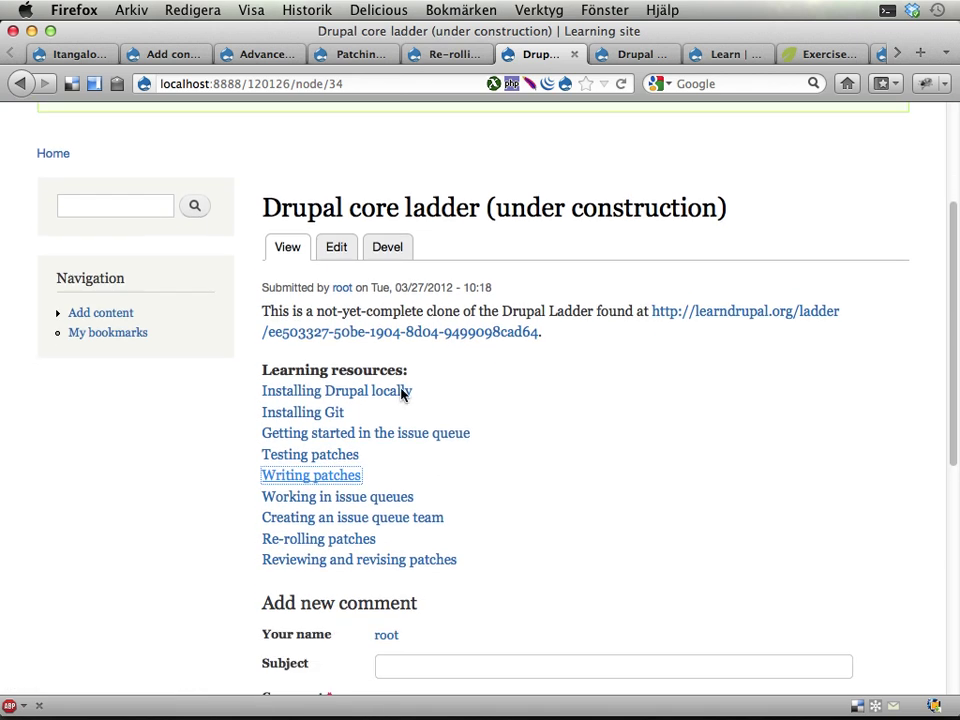
left_click(491, 399)
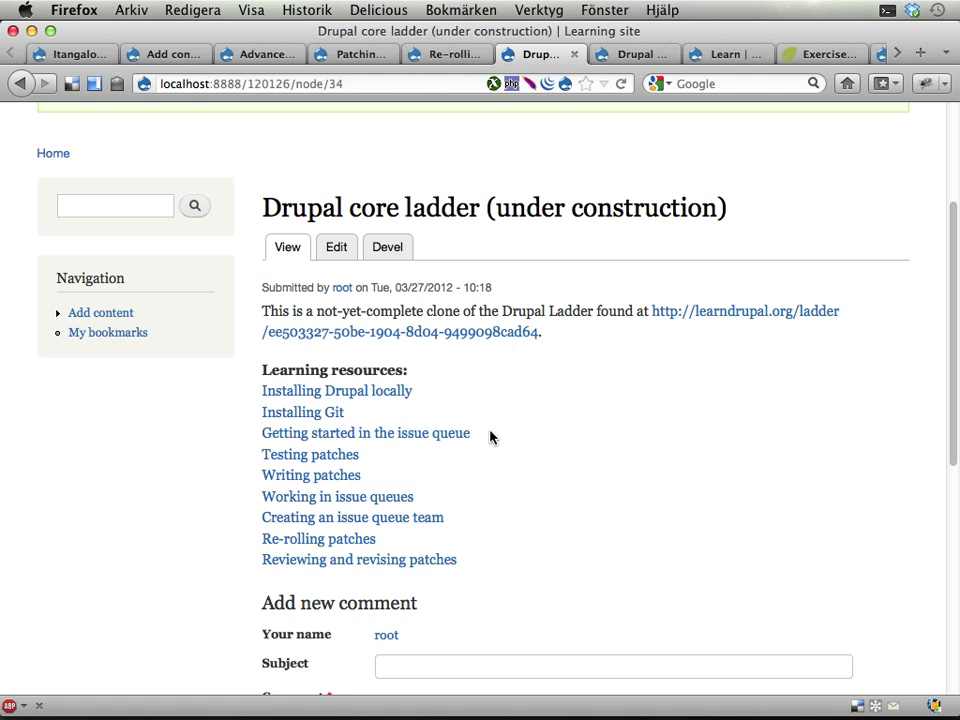
scroll(498, 437, "down", 2)
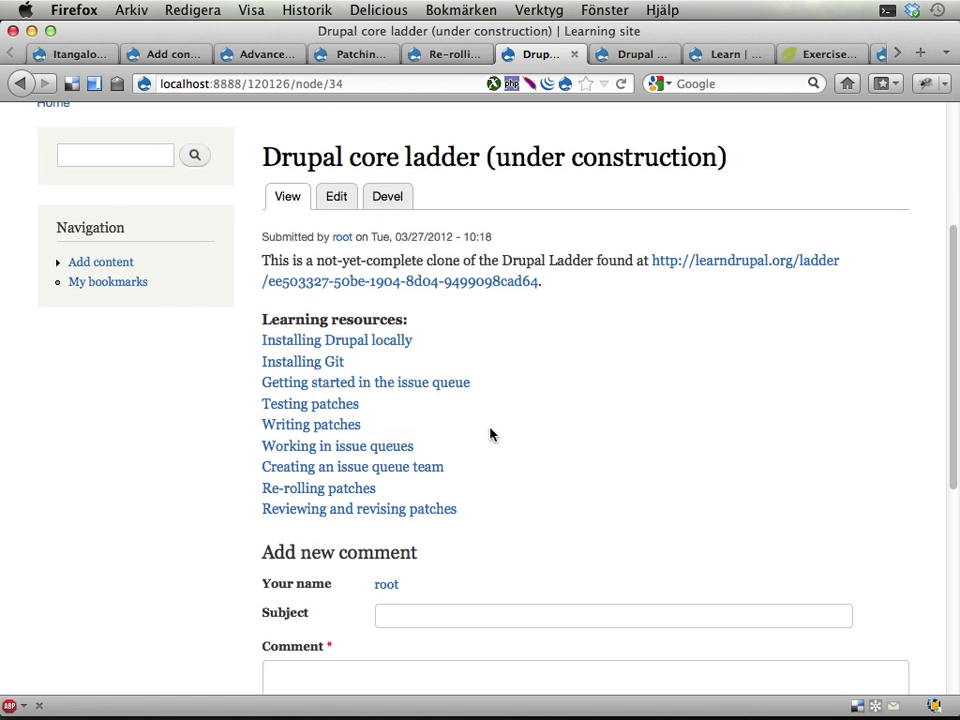
Close the Drupal core ladder tab, view the skill-sets diagram, then return to the Advancement tree
left_click(574, 55)
left_click(820, 62)
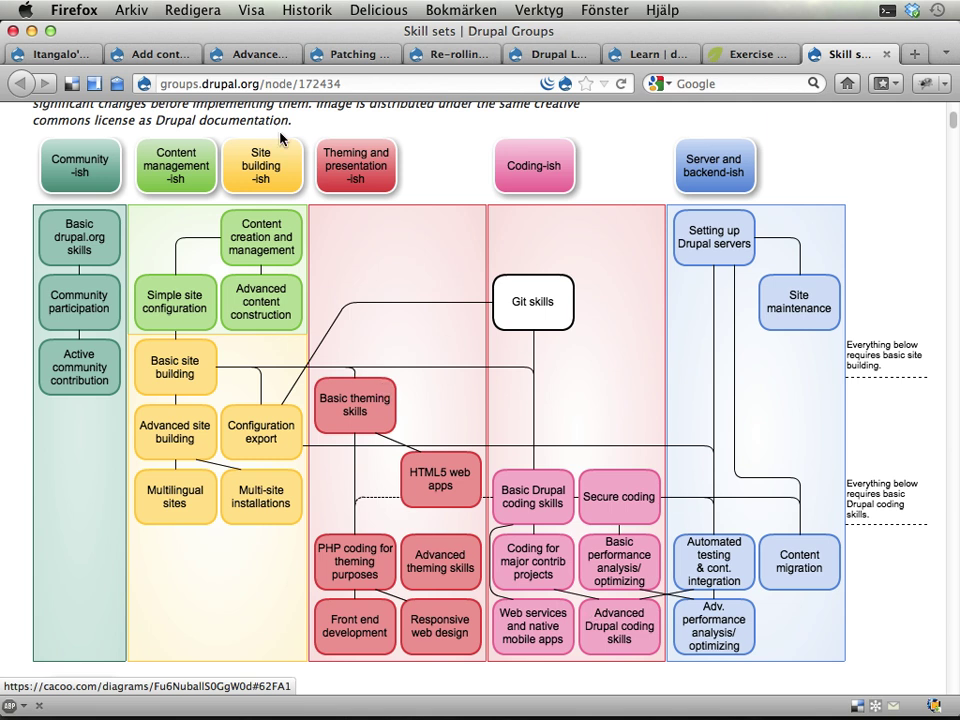
left_click(249, 57)
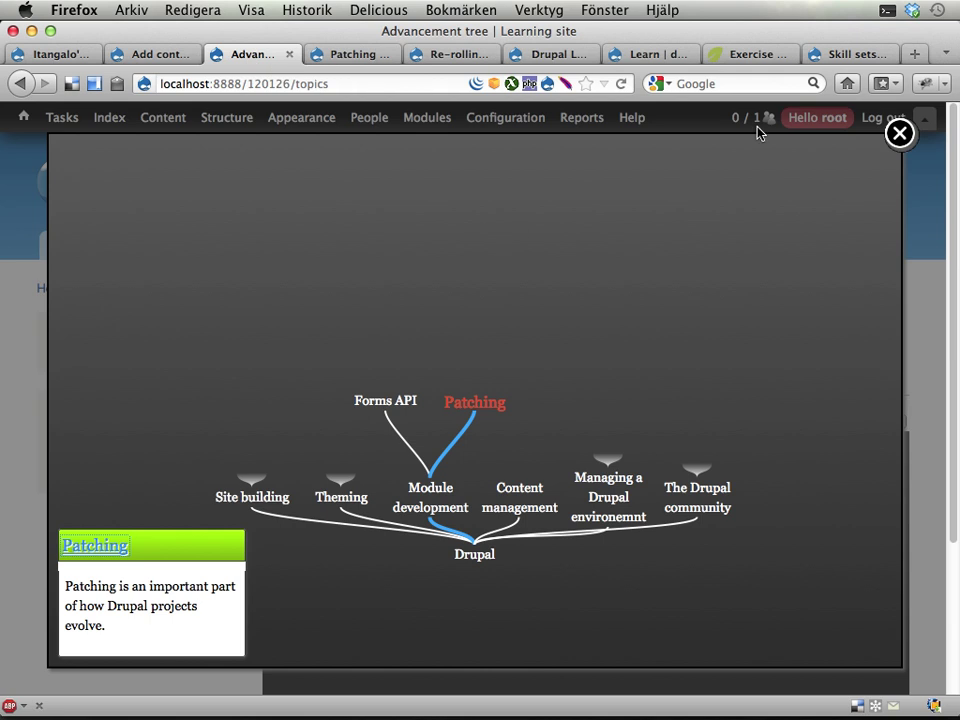
Centre the tree on Module development and open the Forms API topic page from it
left_click(347, 56)
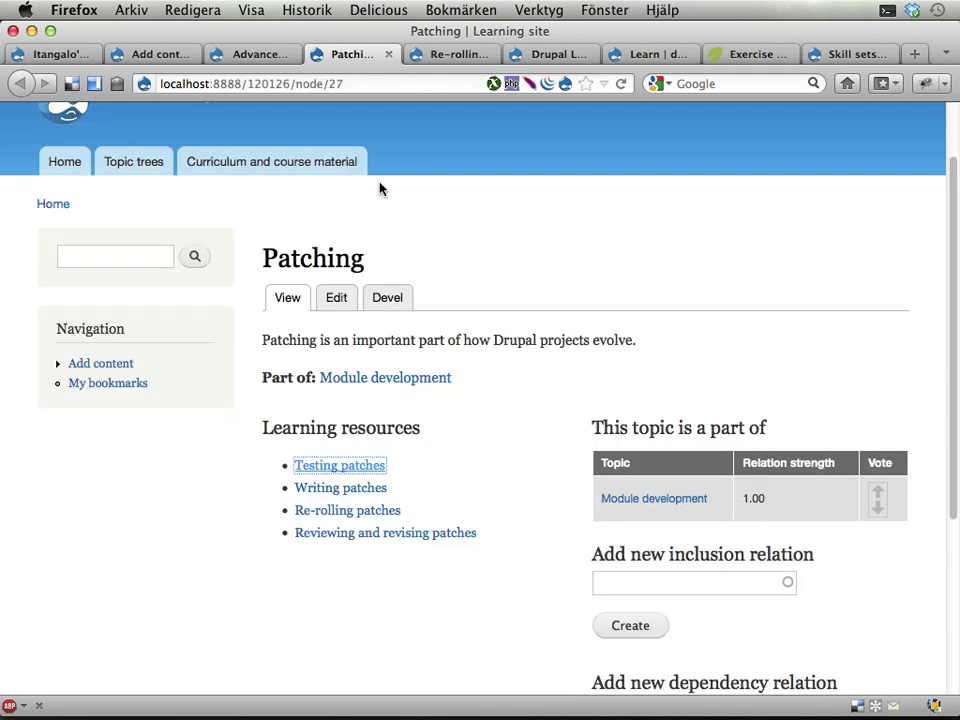
left_click(260, 55)
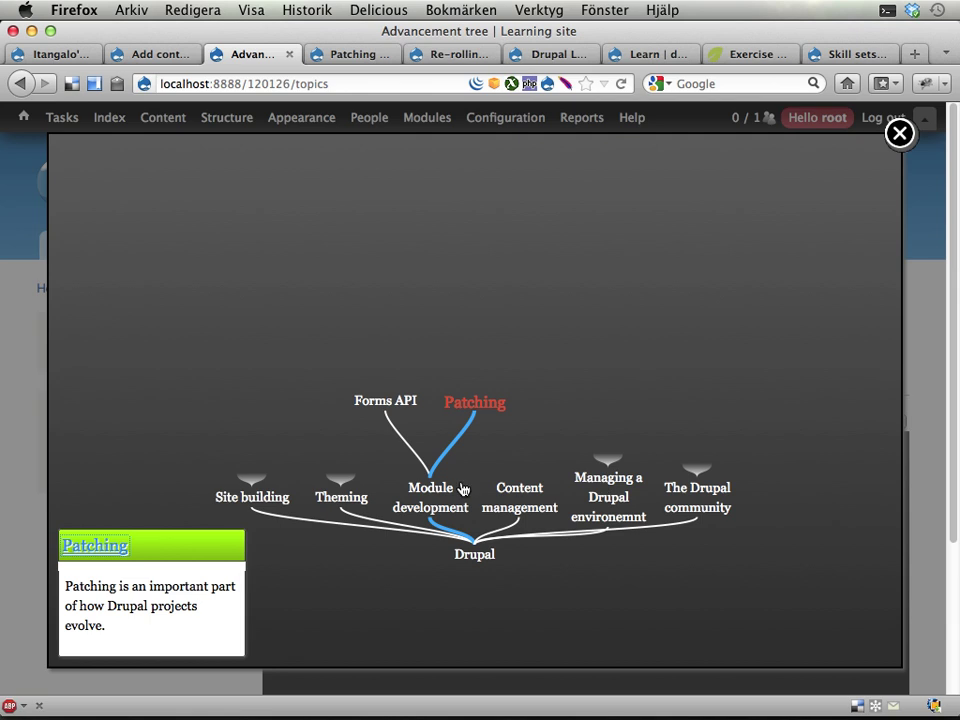
left_click(431, 498)
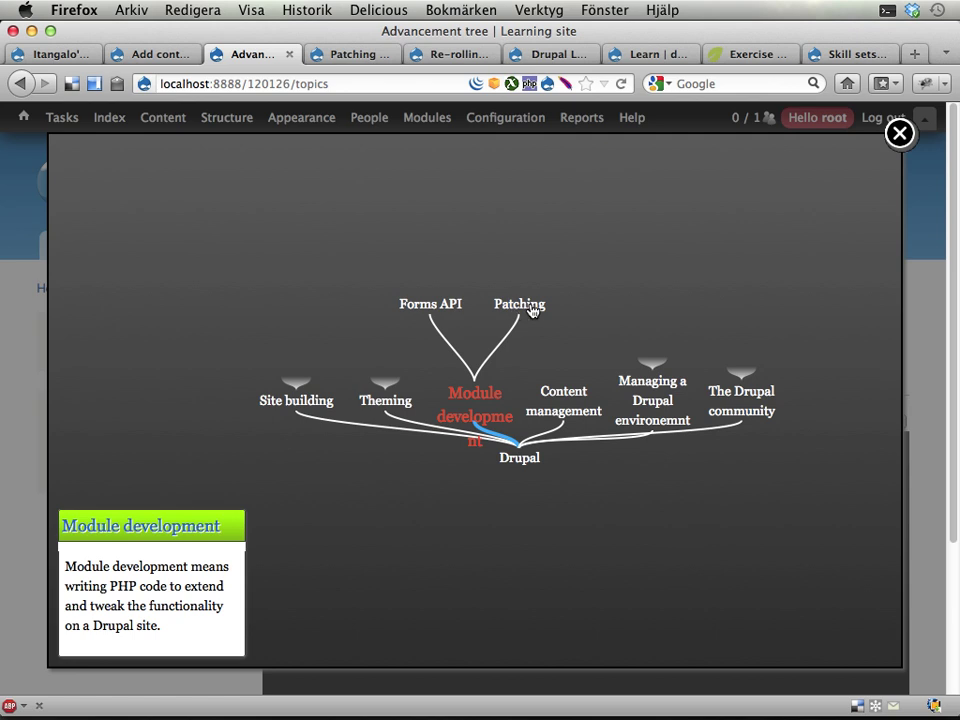
left_click(427, 311)
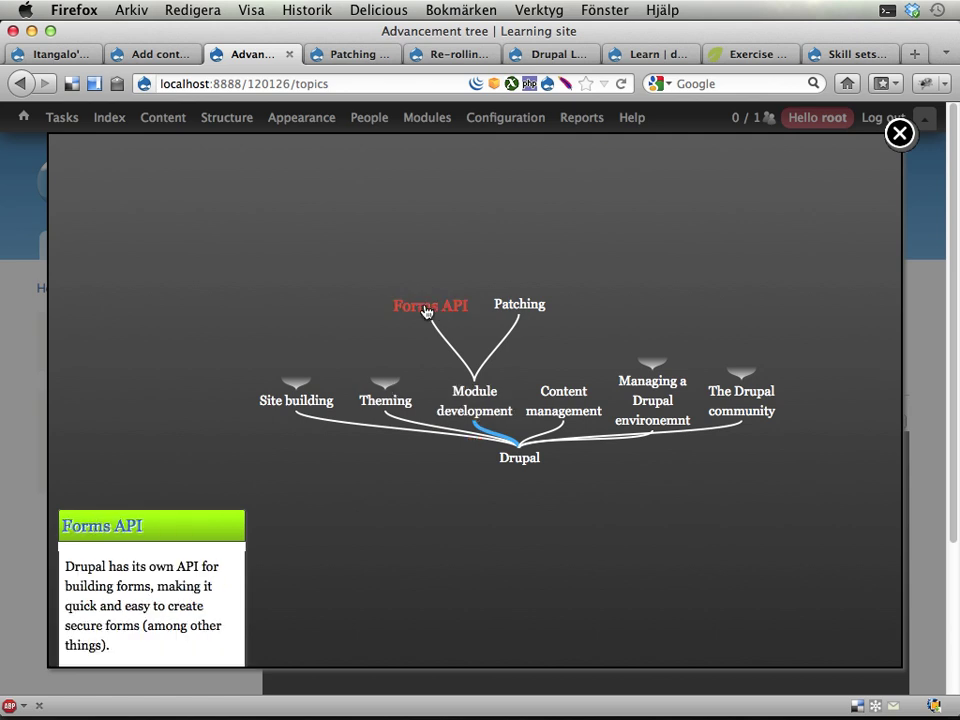
left_click(115, 510)
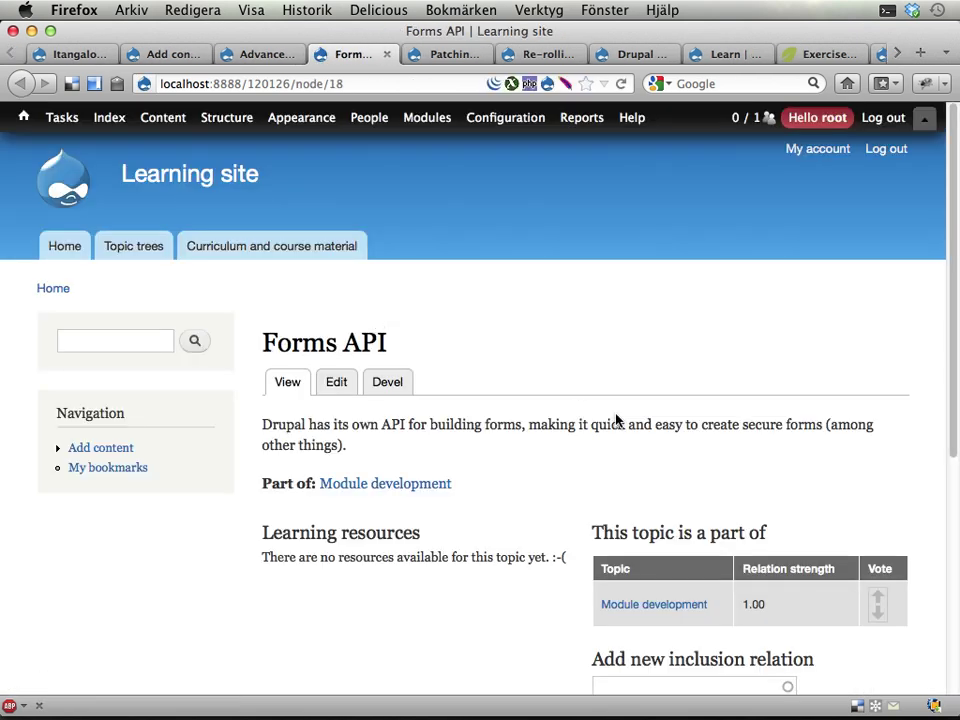
Add a new inclusion relation making Forms API part of Theming
scroll(545, 475, "down", 3)
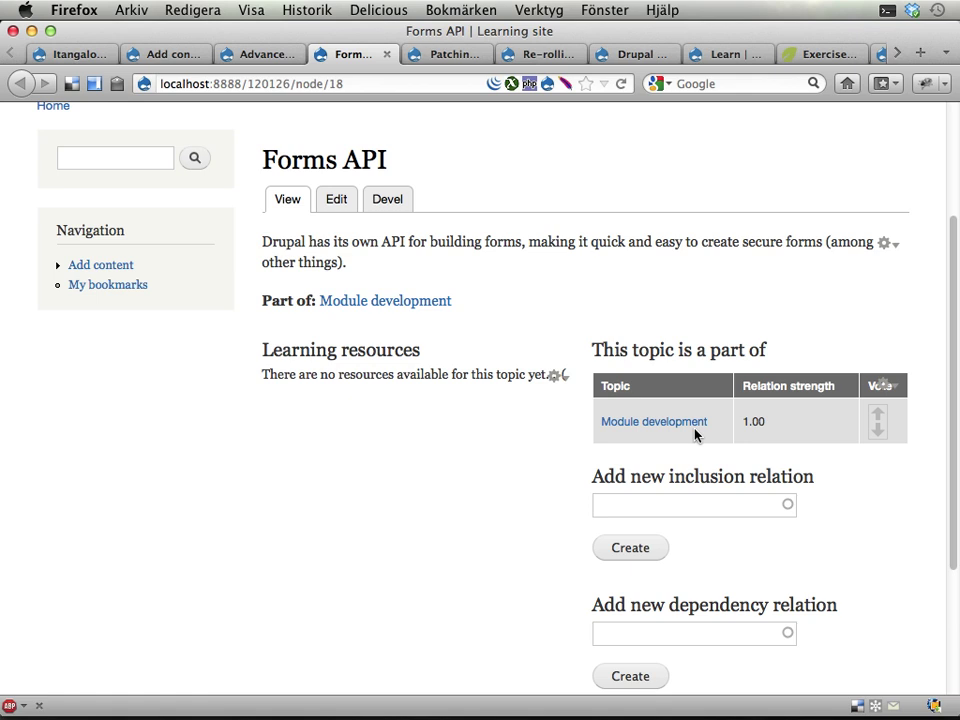
left_click(630, 512)
type("the")
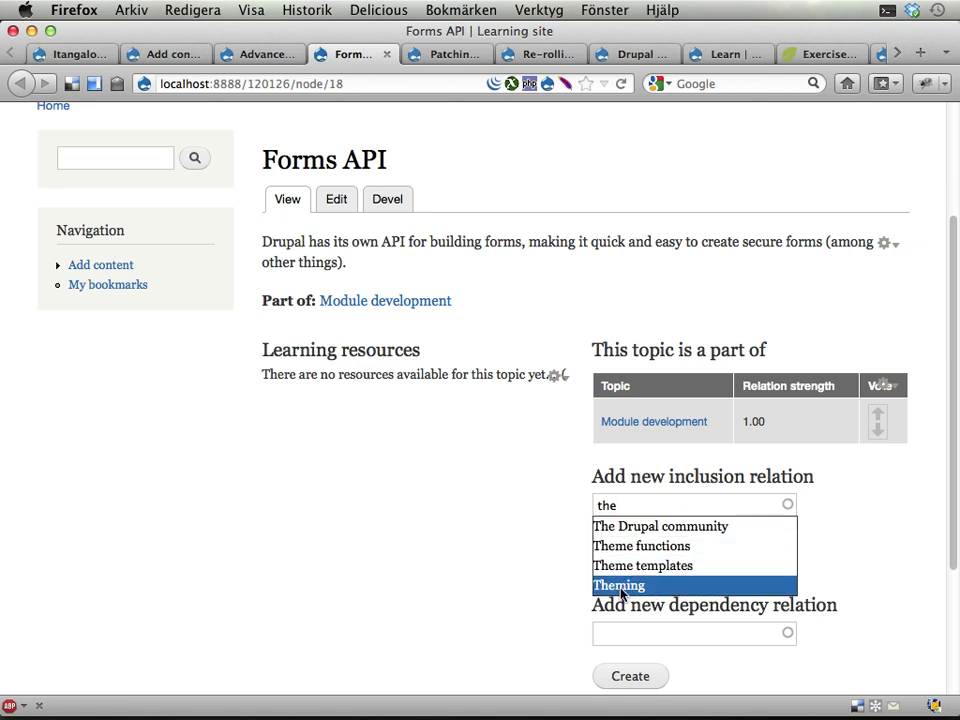
left_click(612, 585)
left_click(627, 547)
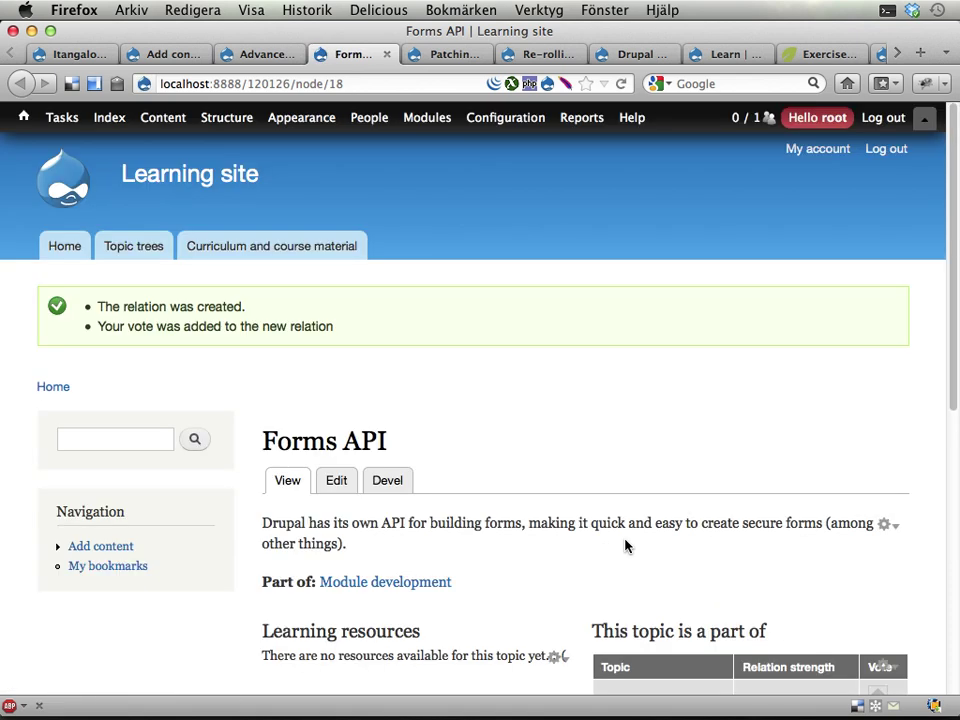
Down-vote Forms API's Module development relation so Theming remains its only parent
scroll(669, 521, "down", 4)
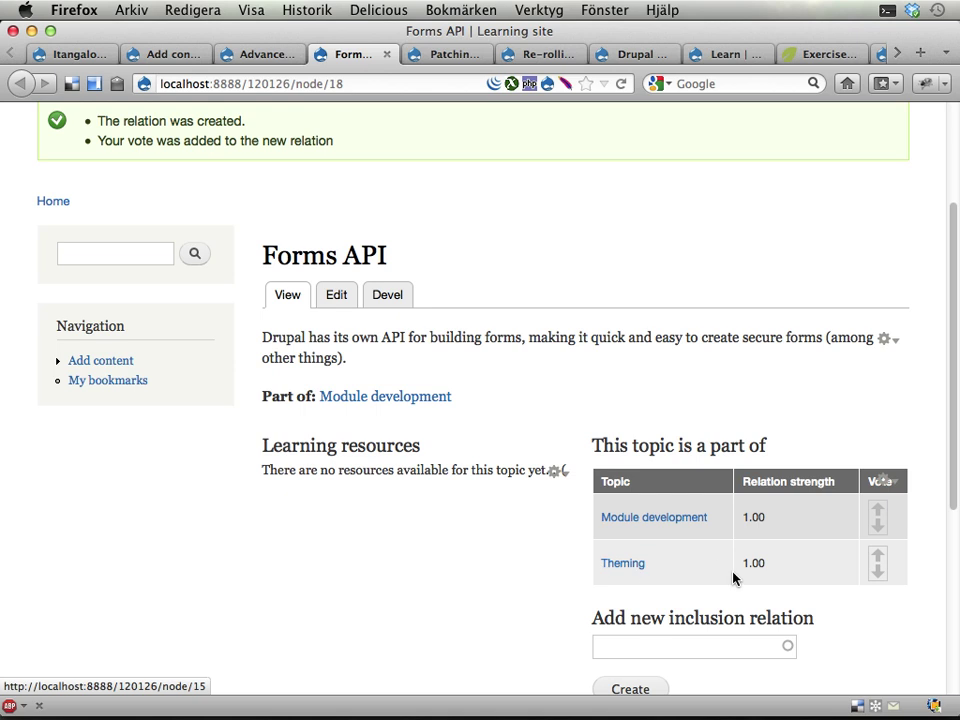
scroll(735, 574, "down", 2)
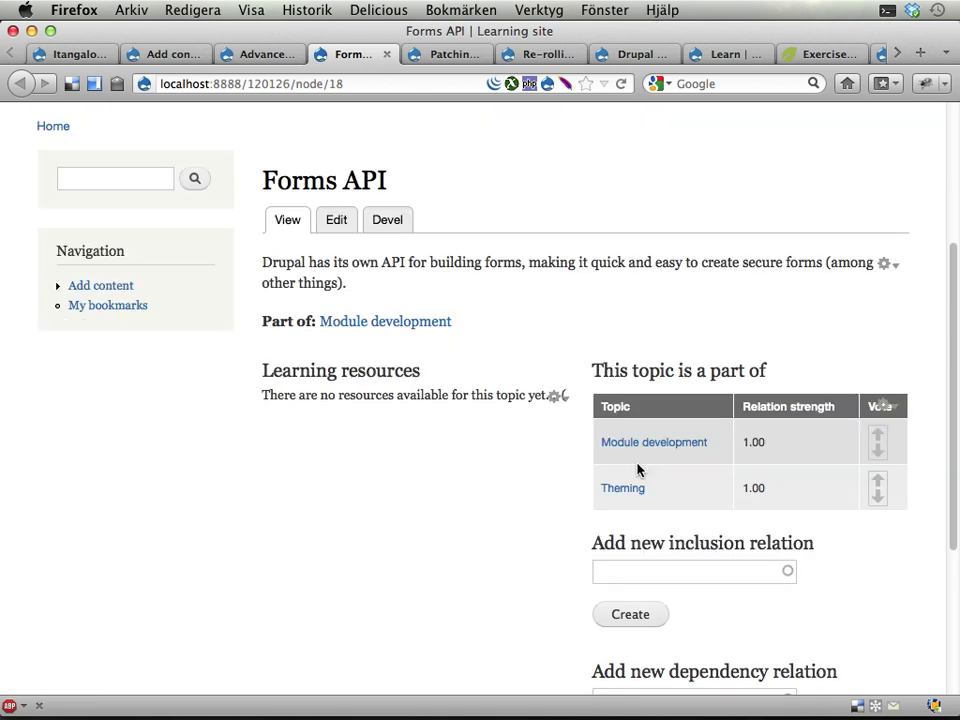
left_click(877, 450)
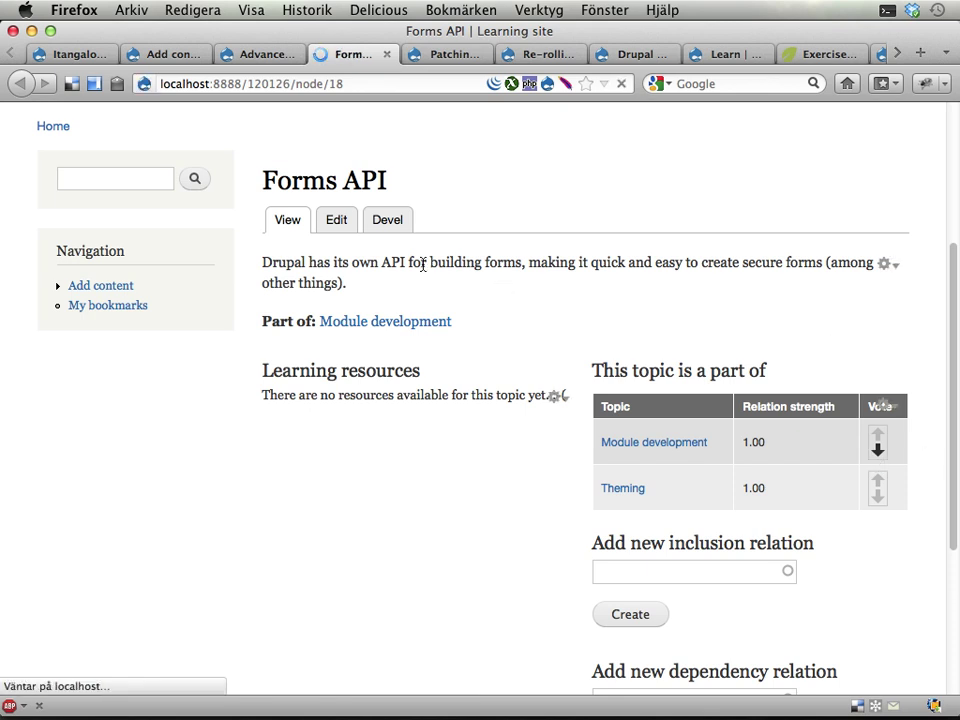
left_click(253, 58)
In the full-window tree, go through Theming to Module development, then close the overlay
left_click(899, 132)
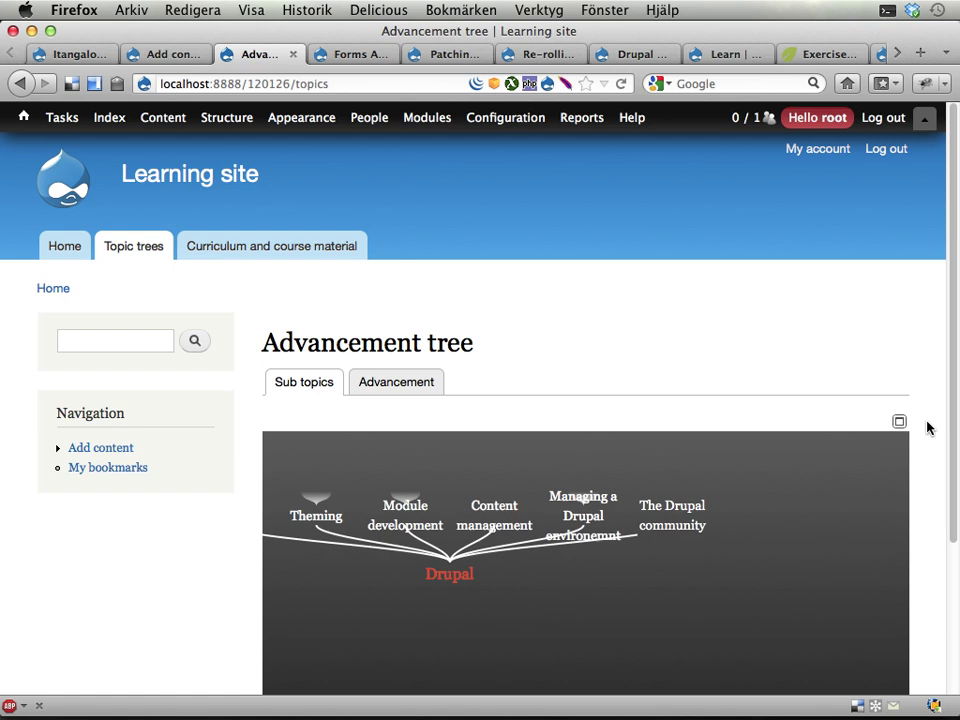
mouse_move(903, 423)
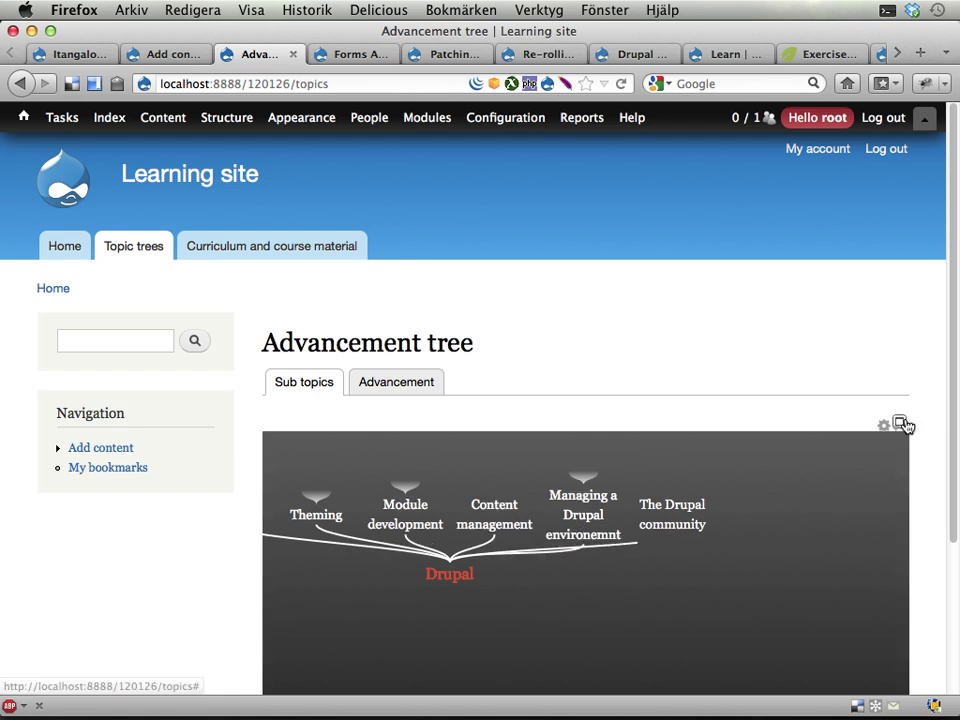
left_click(902, 422)
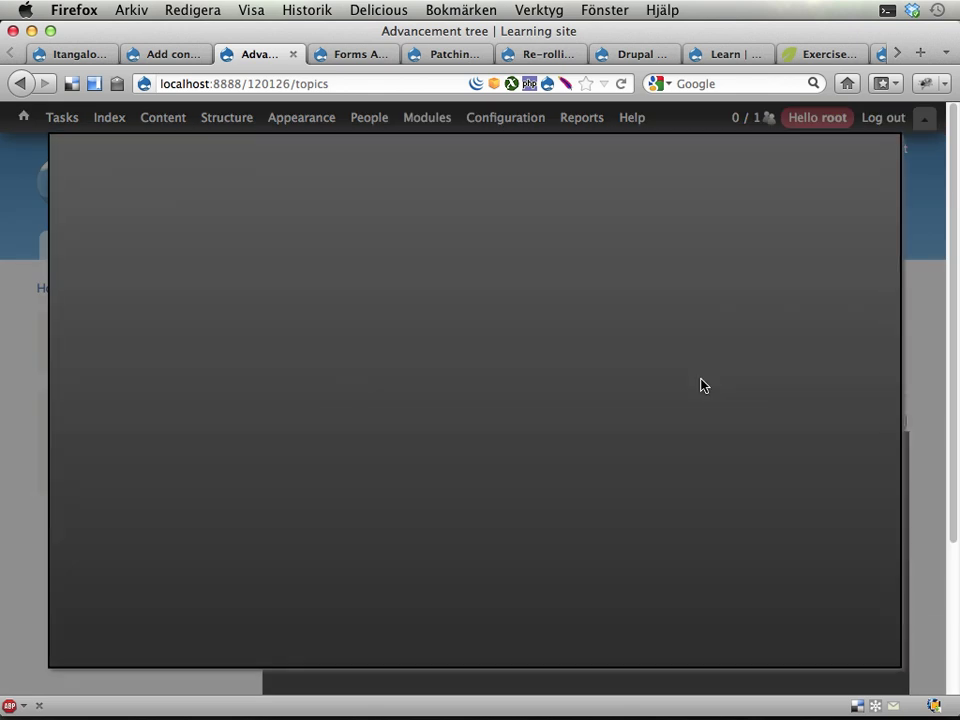
left_click(350, 349)
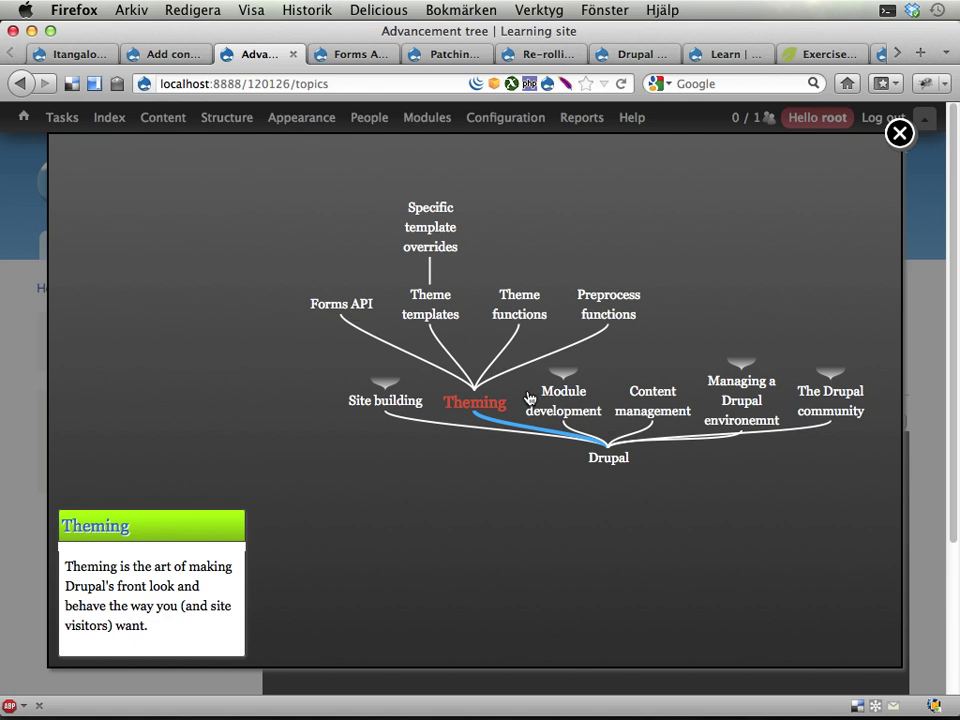
left_click(562, 400)
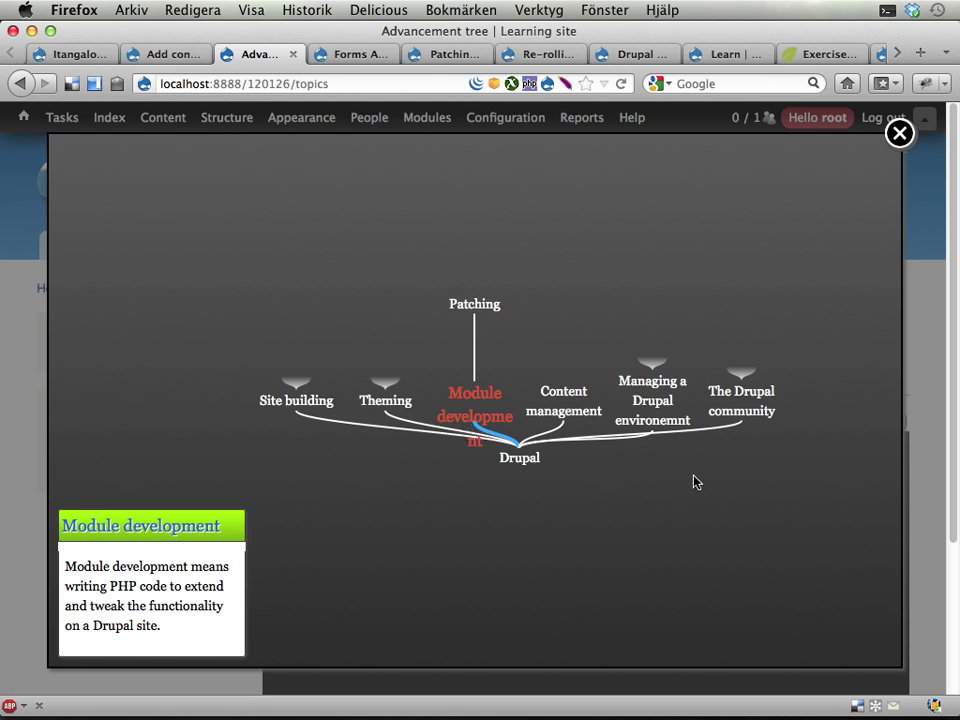
left_click(899, 133)
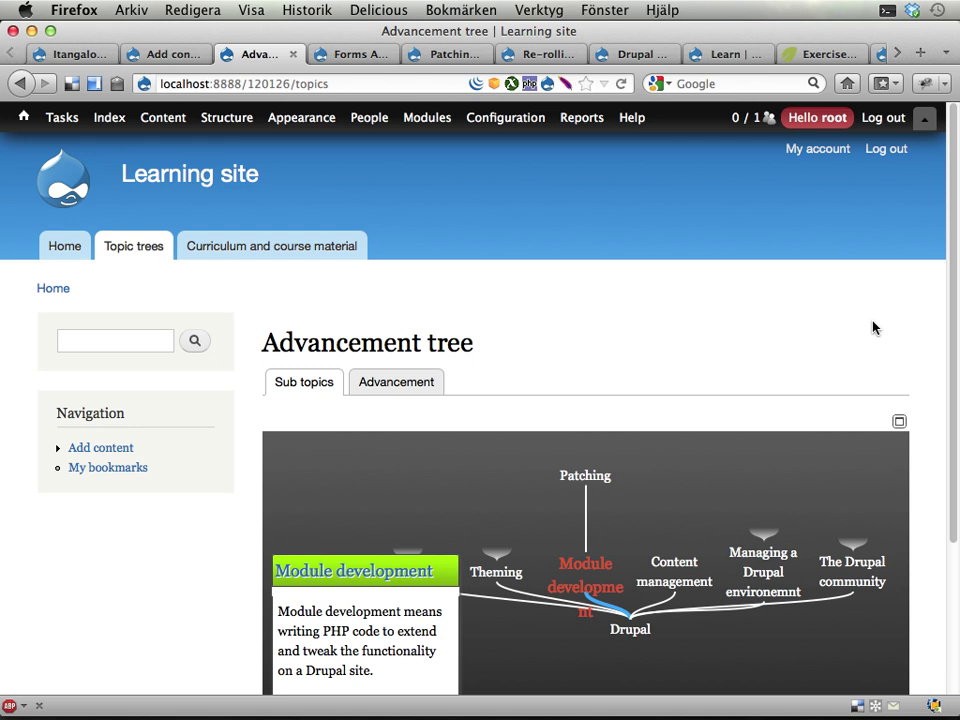
scroll(840, 54, "down", 1)
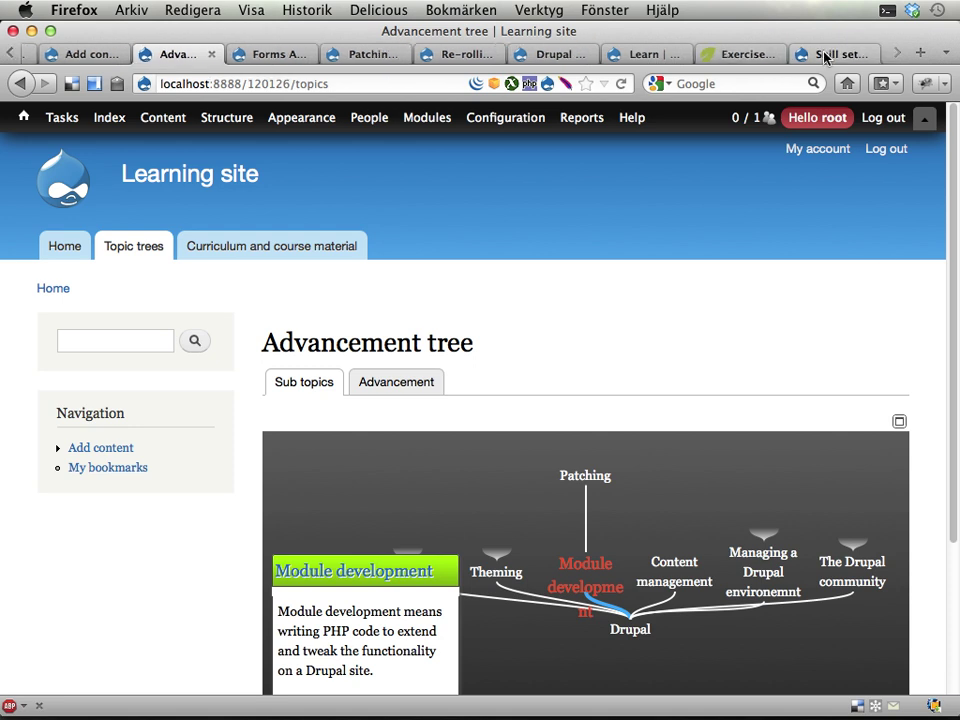
left_click(825, 55)
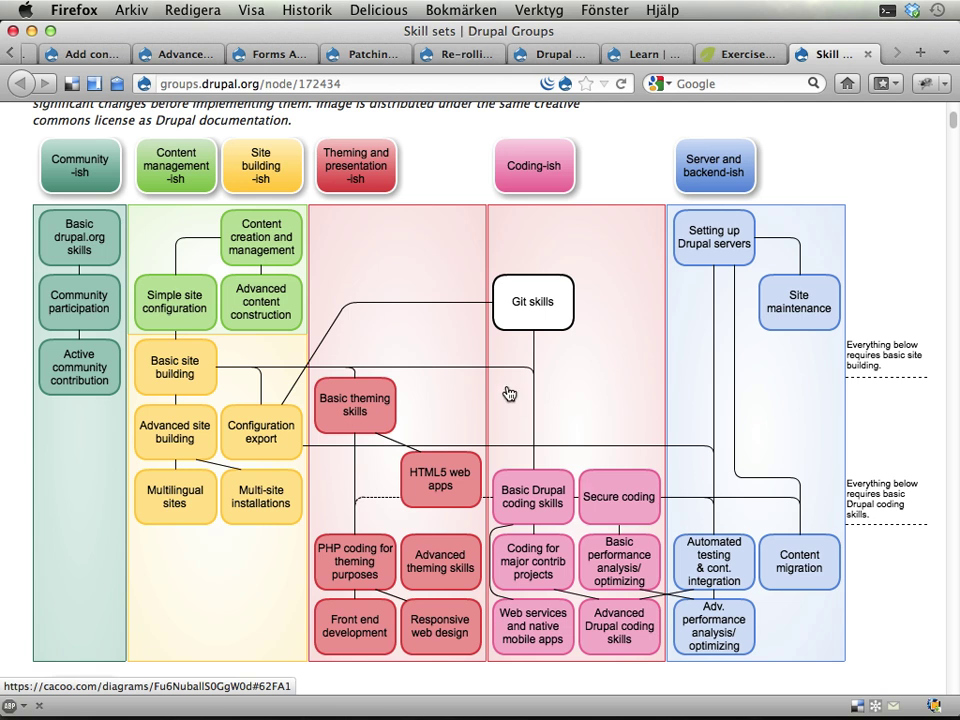
left_click(188, 54)
Switch the embedded tree to the advancement view and centre it on Theme templates
scroll(638, 363, "down", 2)
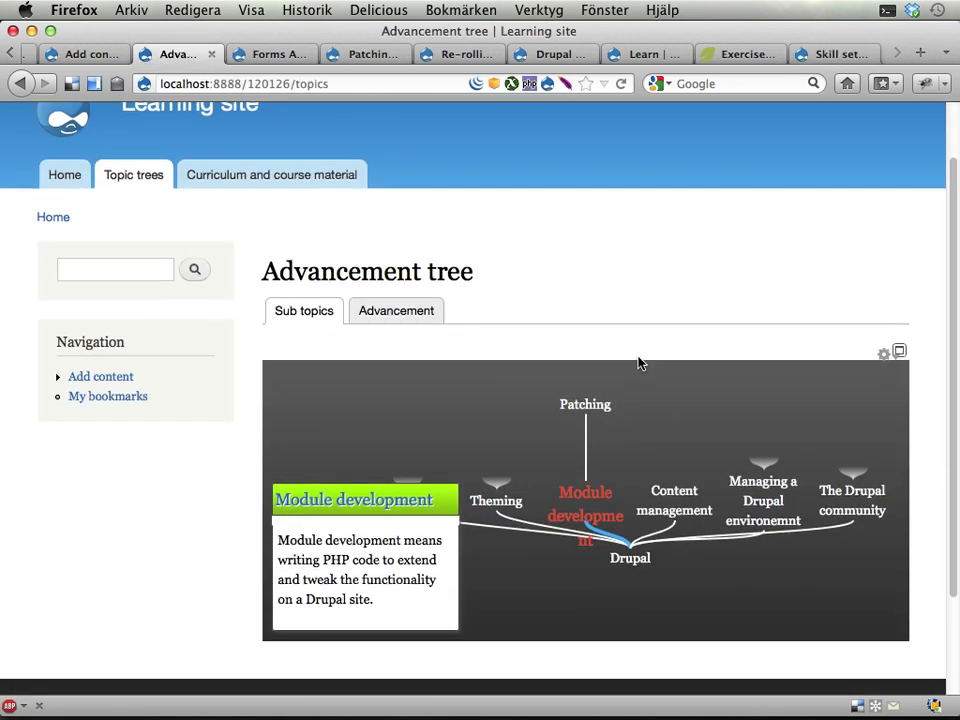
left_click(902, 352)
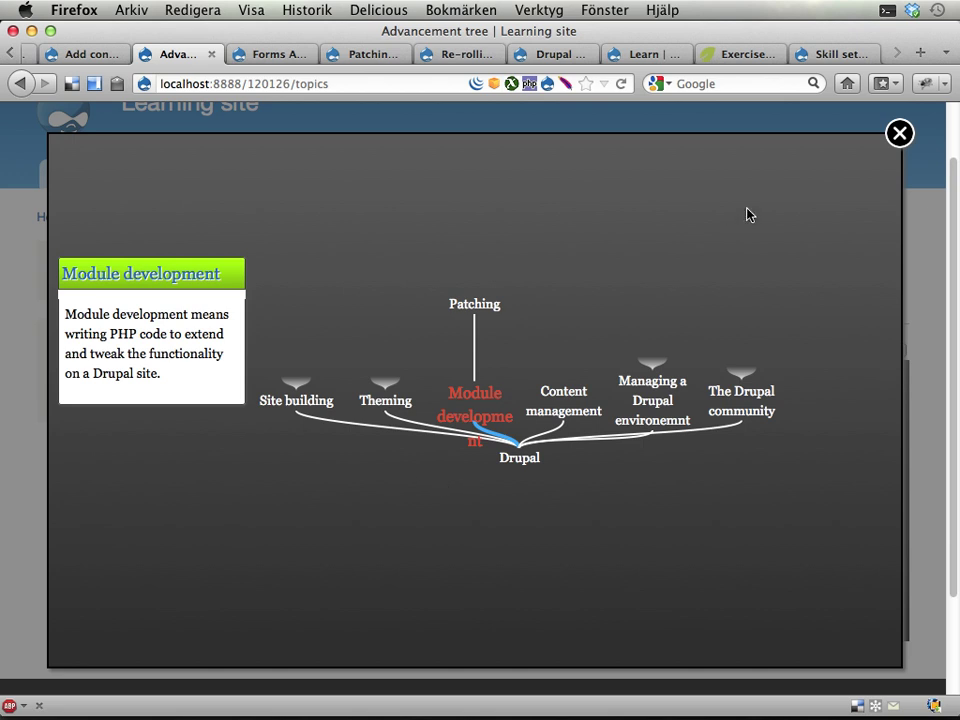
left_click(900, 134)
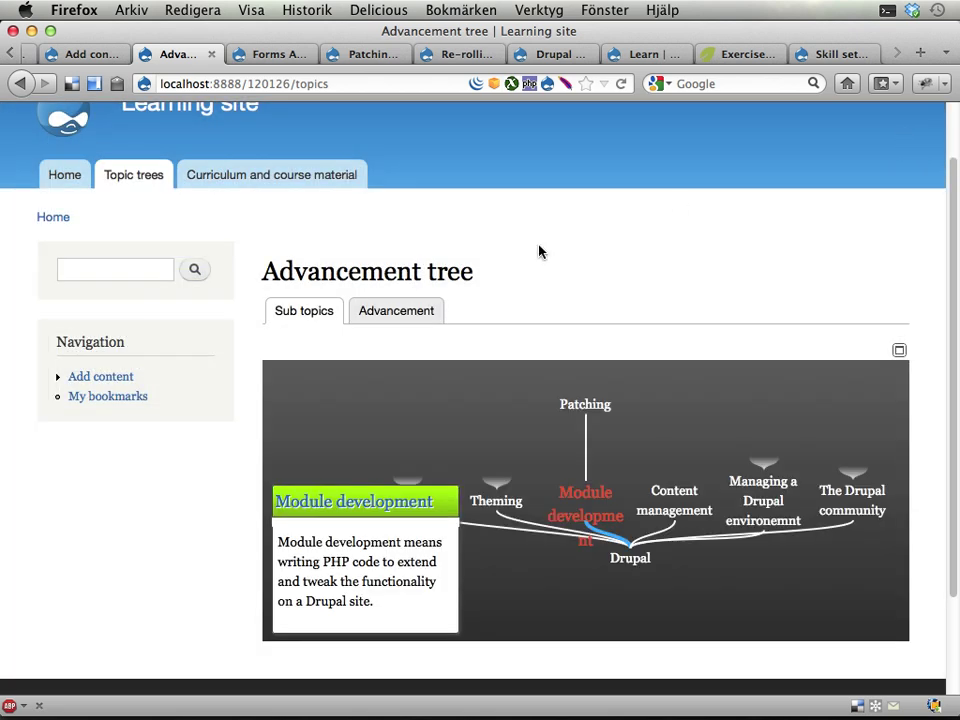
left_click(380, 314)
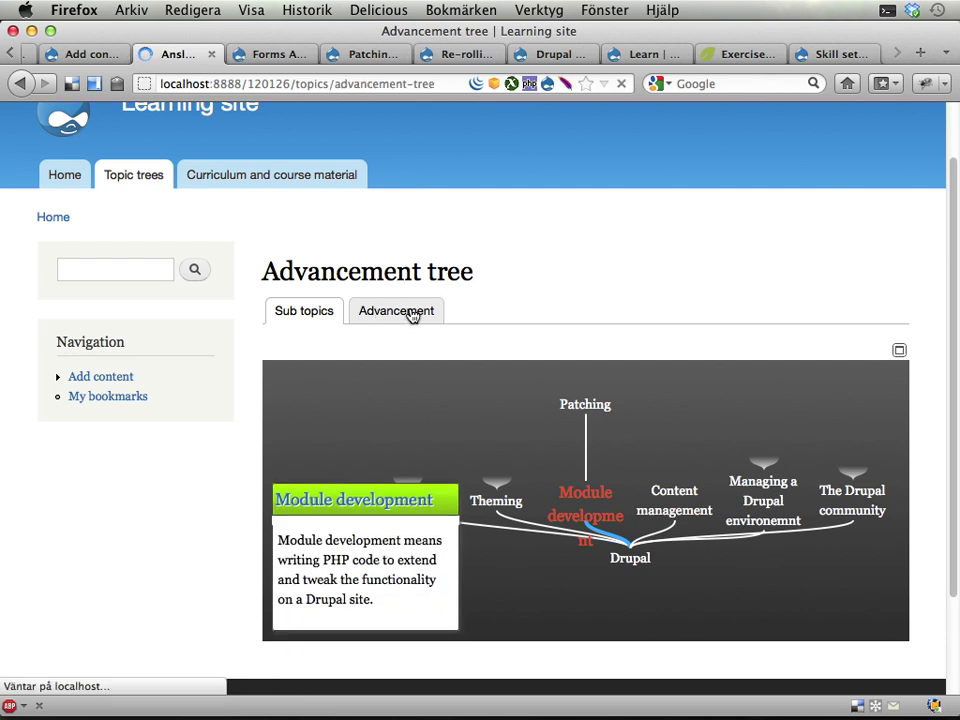
scroll(835, 295, "down", 2)
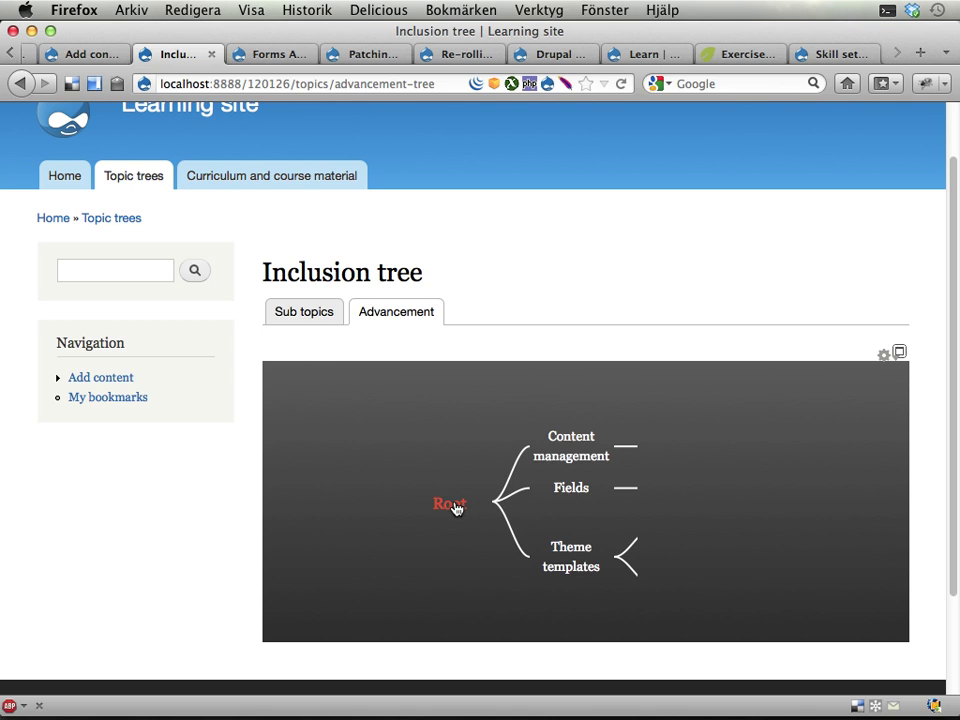
left_click(568, 552)
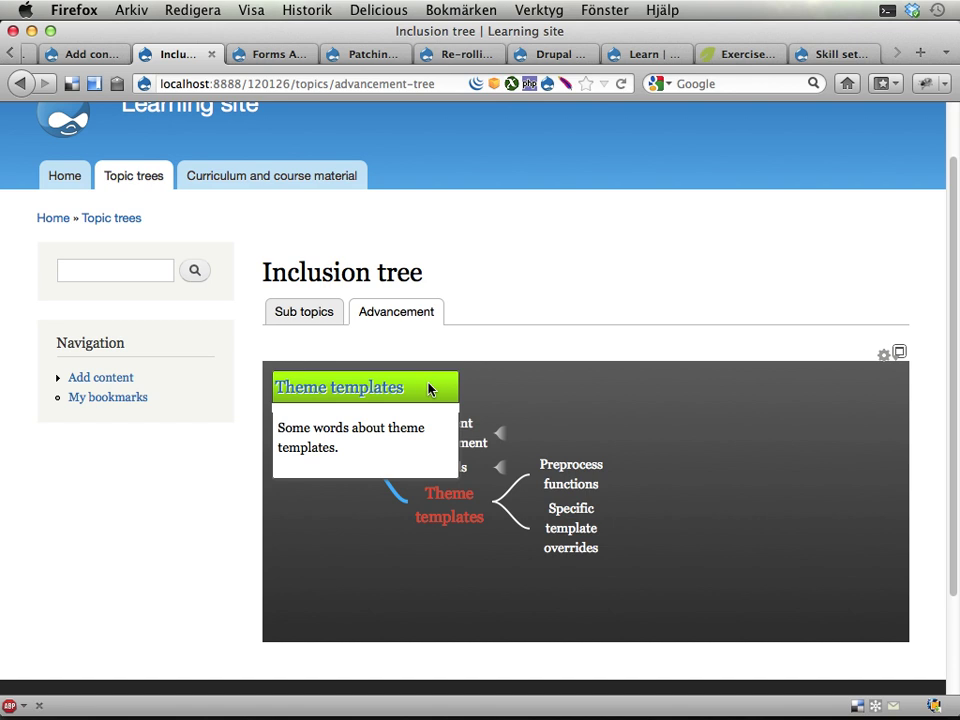
Centre the Inclusion tree on Content management, then on Basic site building
left_click(474, 436)
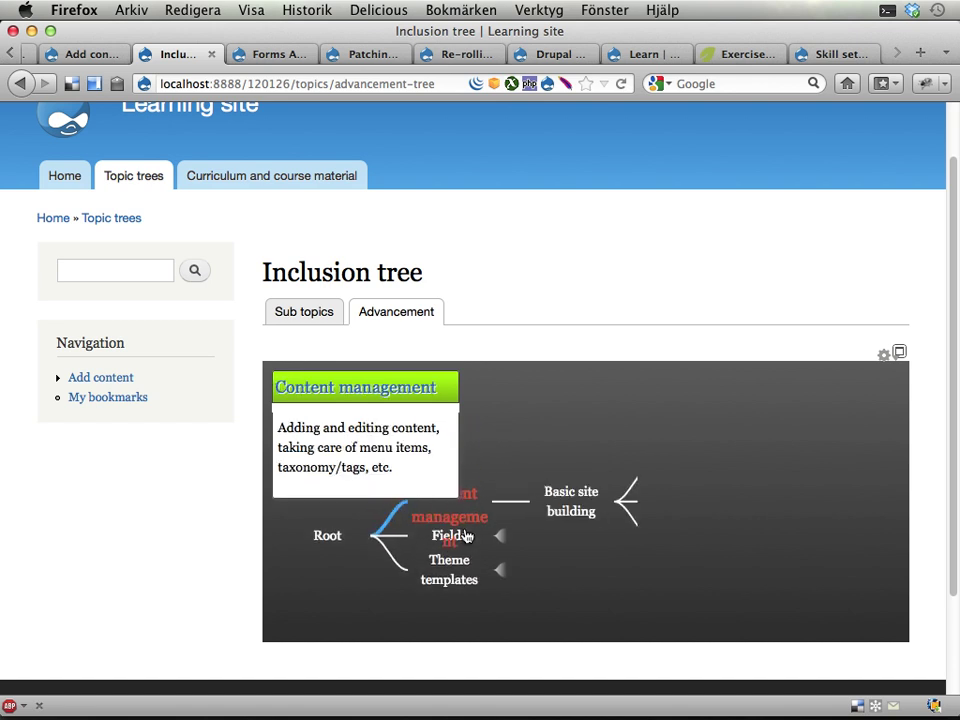
left_click(561, 502)
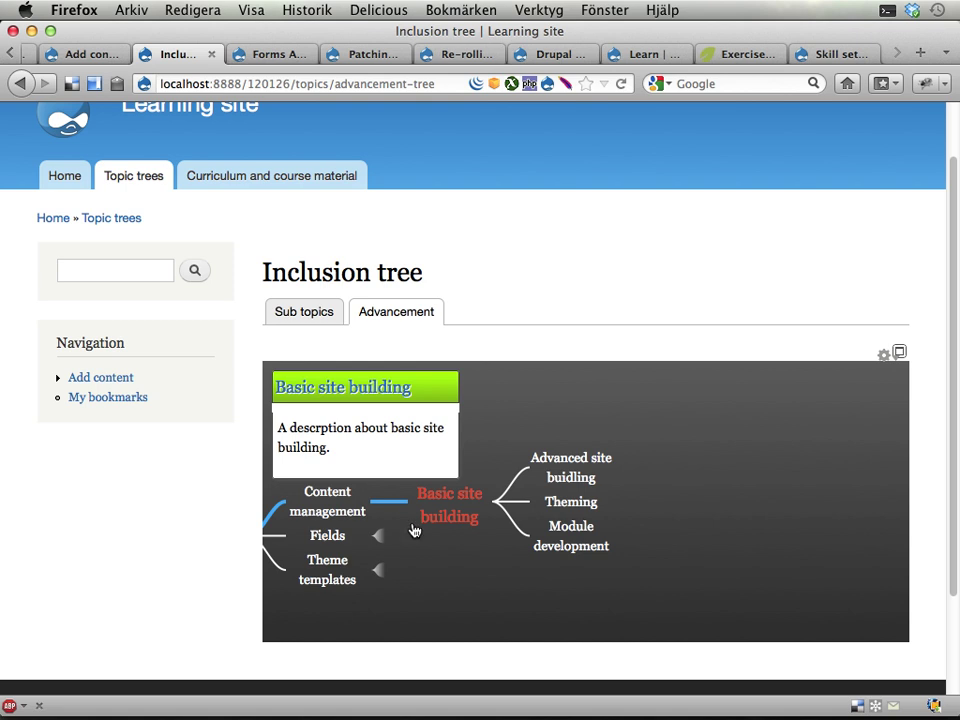
left_click(283, 55)
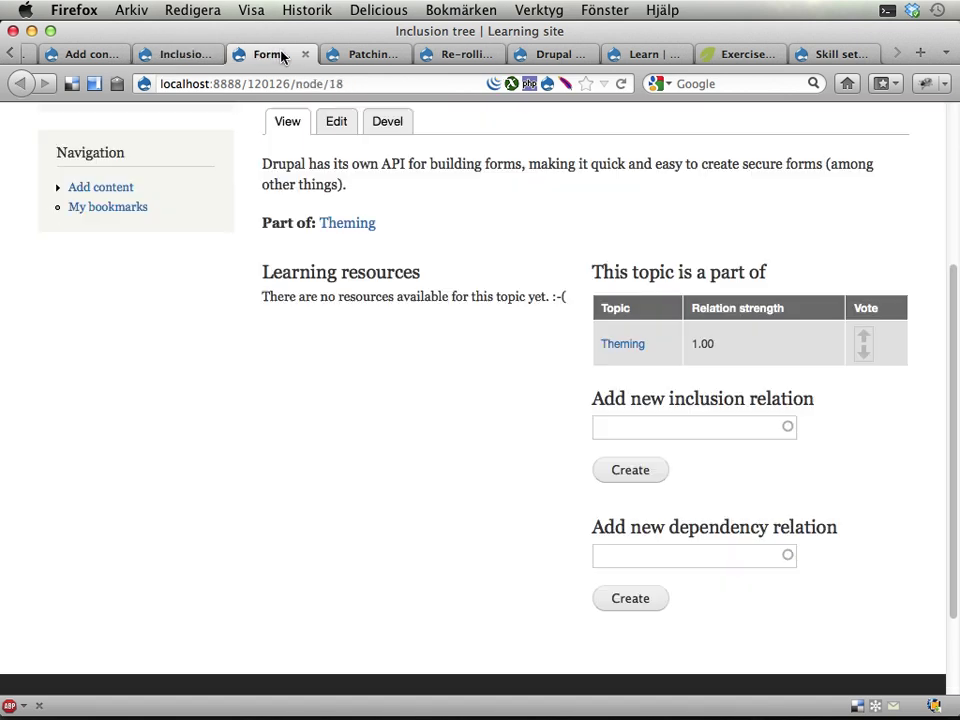
Up-vote the Theming relation on the Forms API page
left_click(865, 345)
scroll(791, 349, "up", 1)
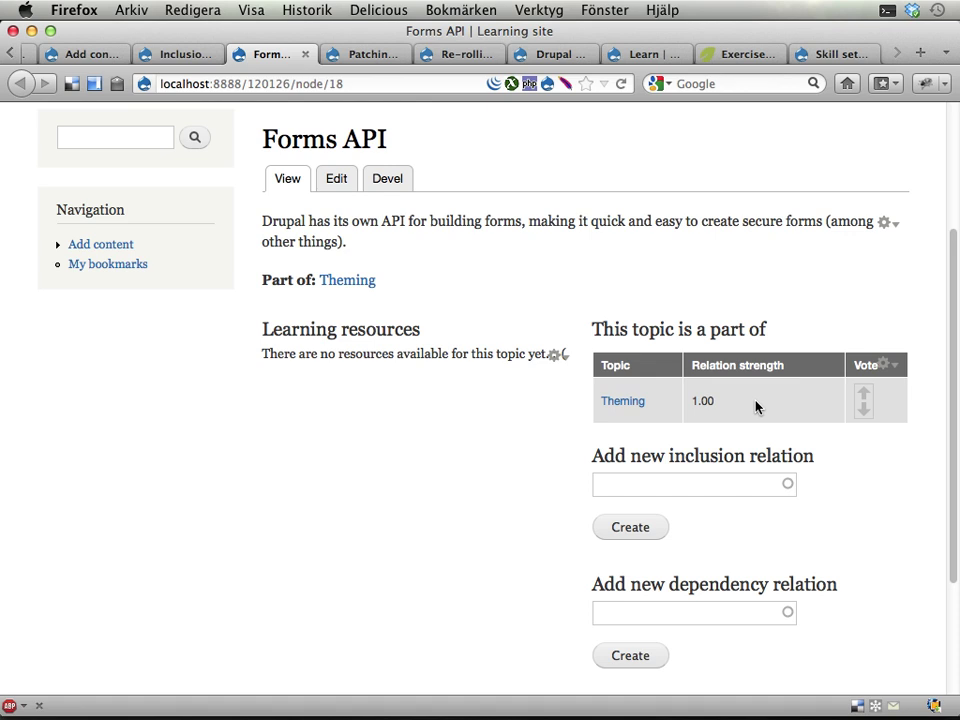
scroll(755, 406, "up", 5)
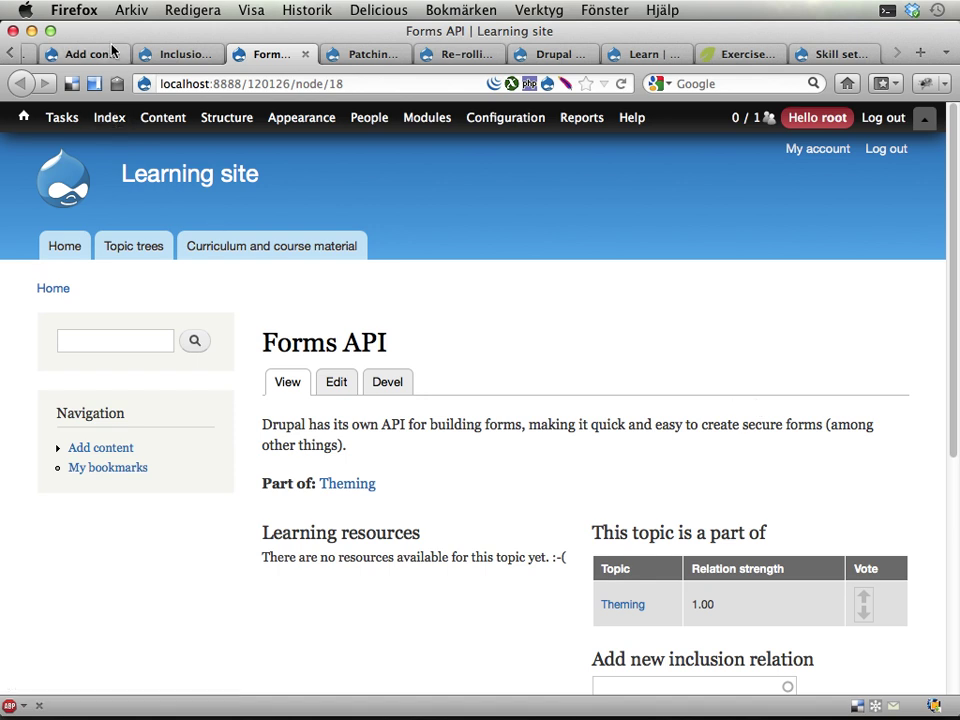
scroll(104, 50, "up", 1)
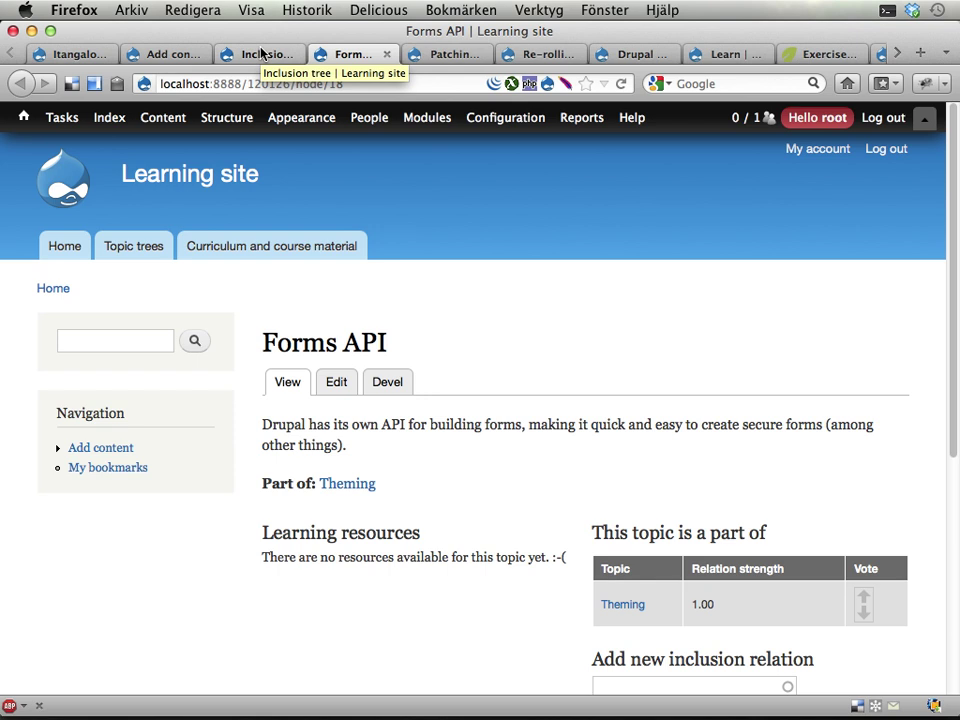
left_click(727, 53)
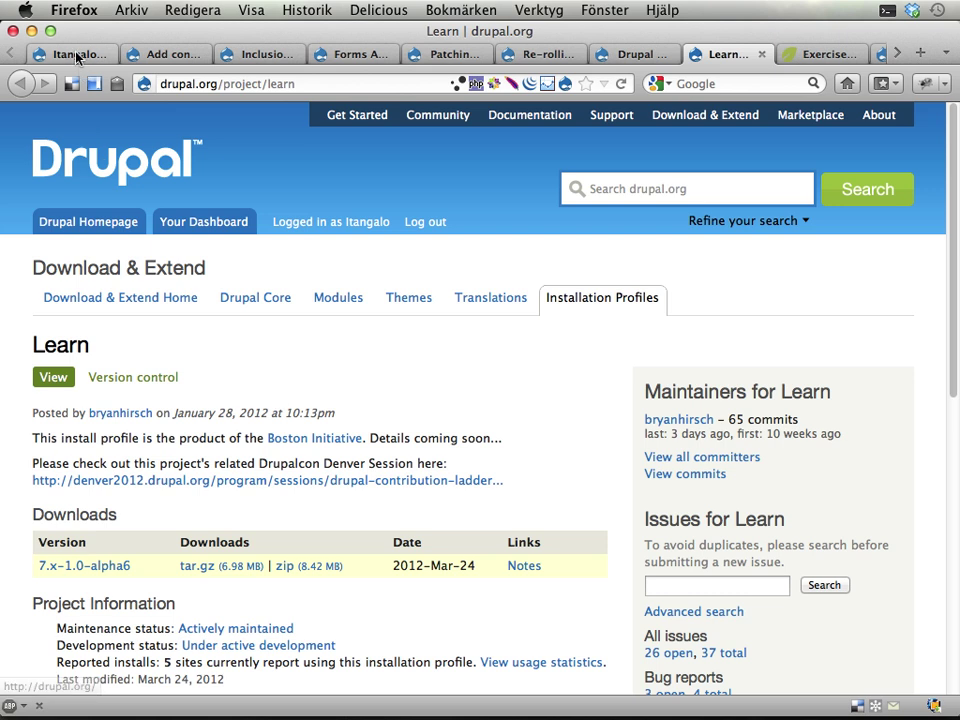
Browse the Learning site sandbox and Learn project pages, then return to the Drupal Ladder
left_click(77, 57)
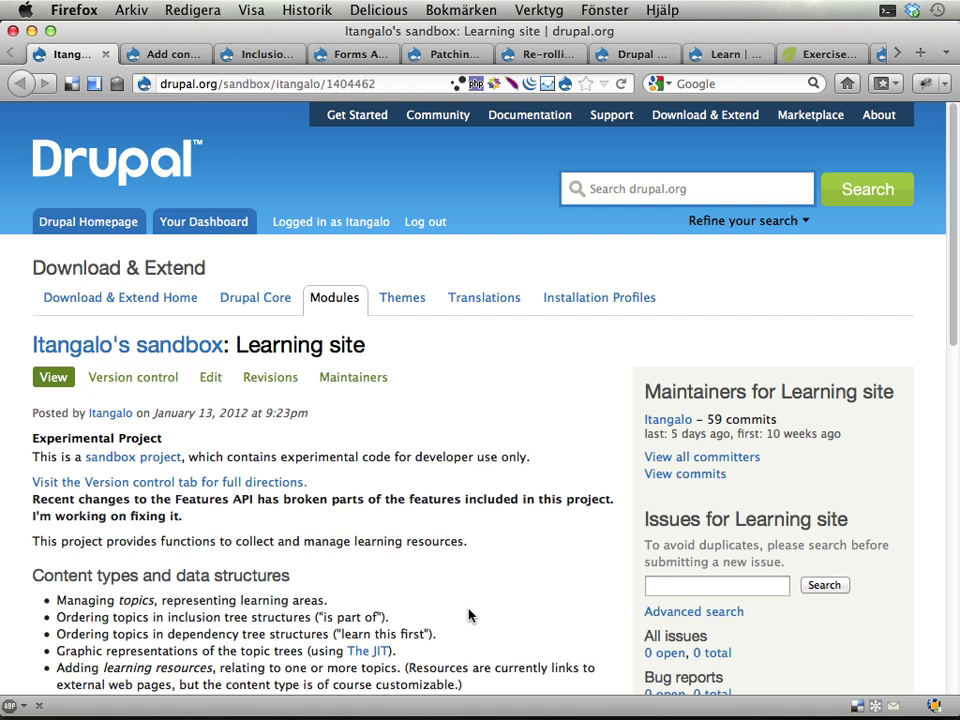
scroll(469, 615, "down", 2)
scroll(469, 615, "up", 2)
left_click(730, 52)
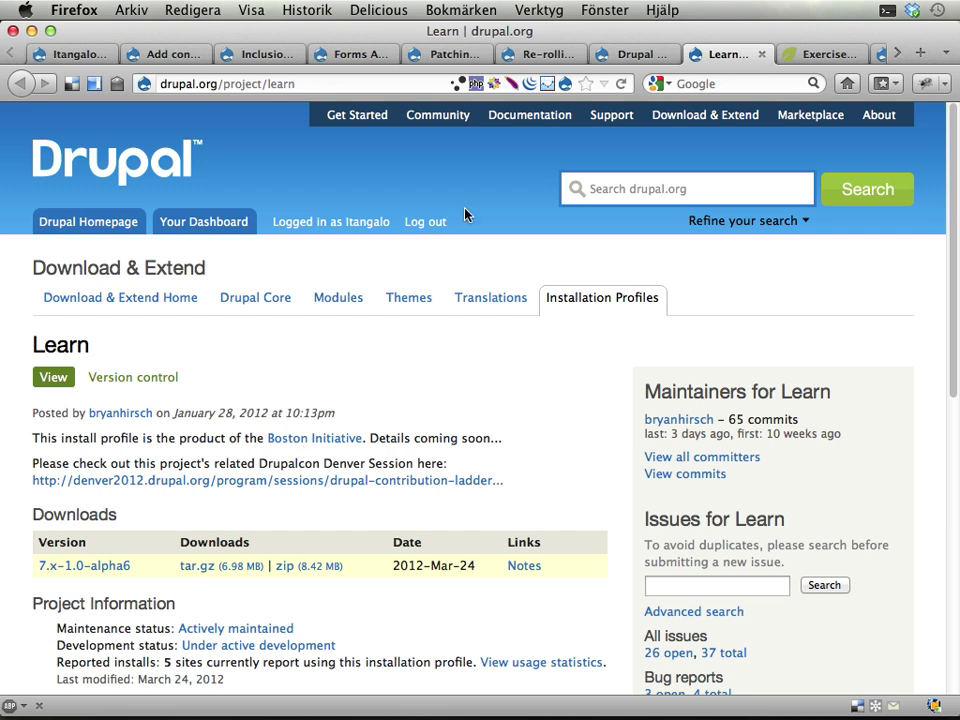
left_click(614, 58)
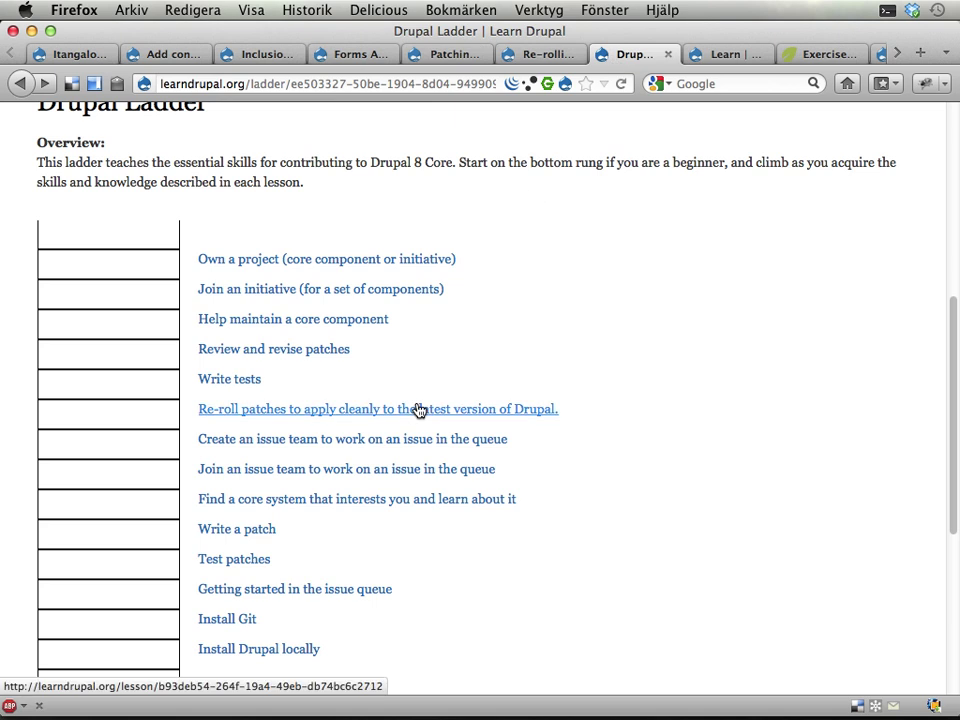
scroll(418, 408, "up", 5)
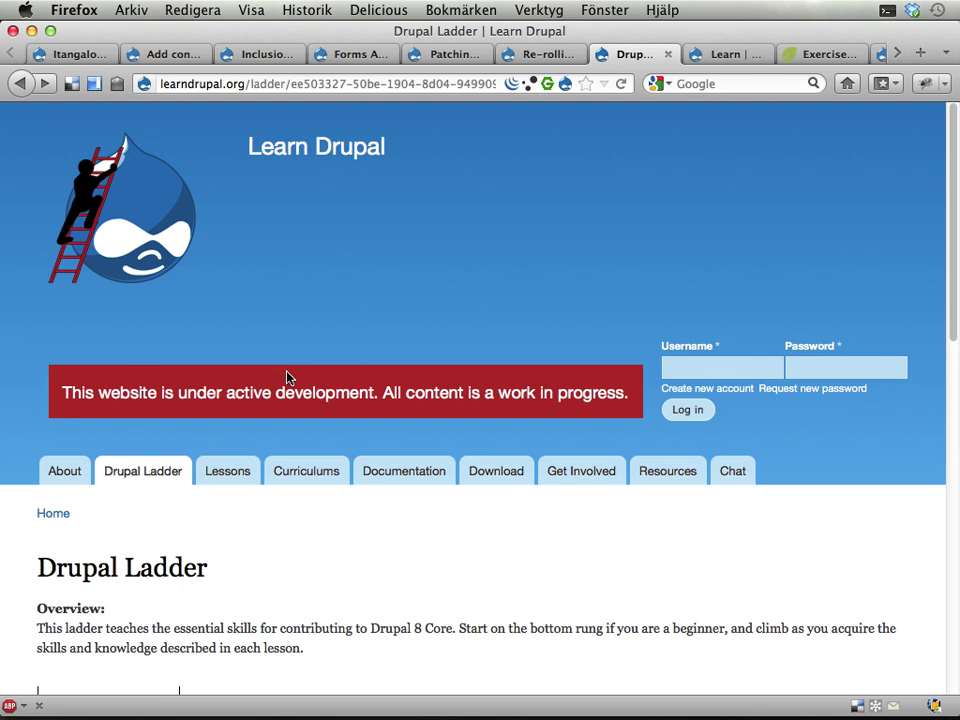
left_click(724, 55)
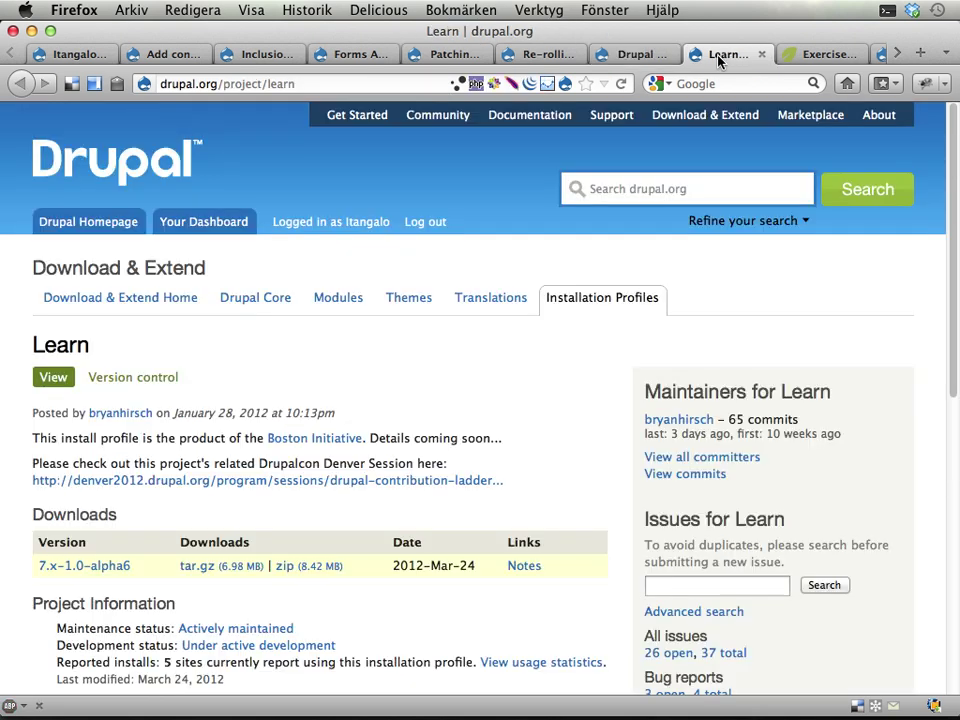
left_click(636, 55)
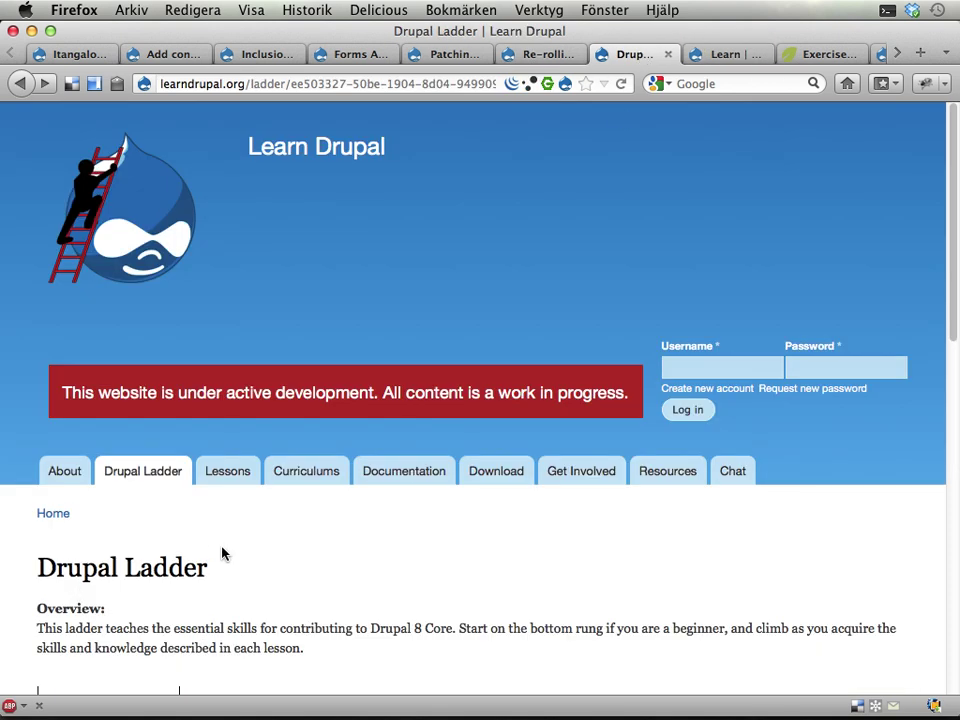